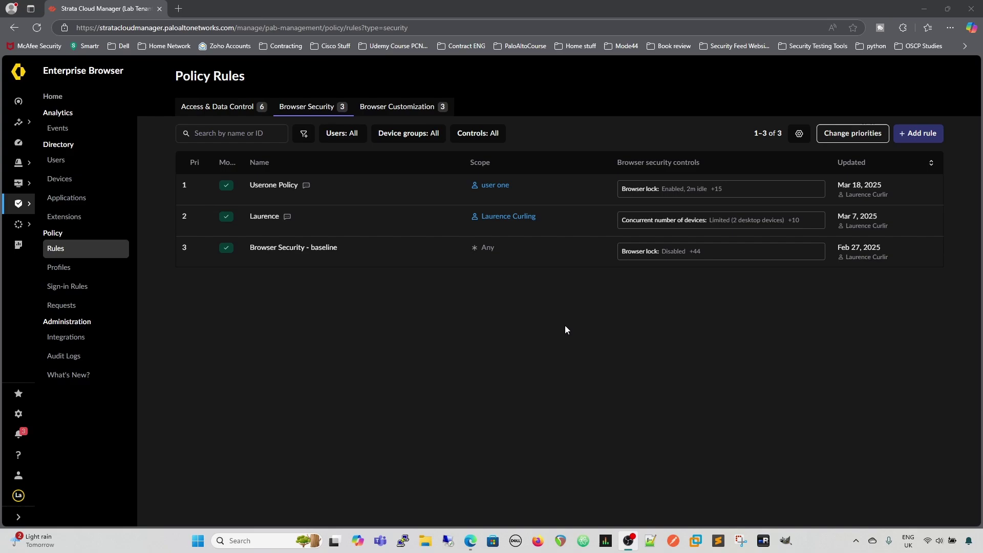
- Move Userone Policy down to the second priority and save the new rule order
mouse_move(761, 259)
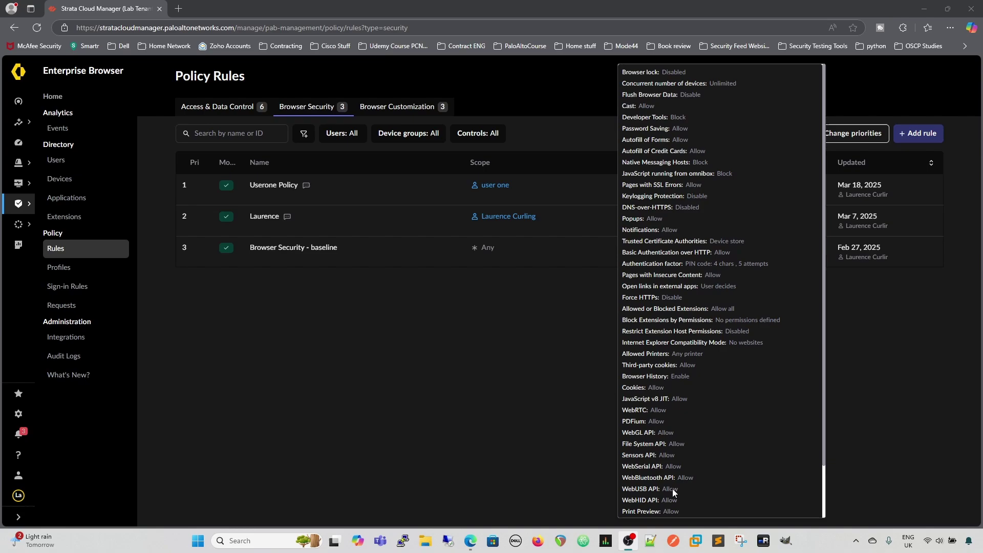
scroll(686, 408, down, 2)
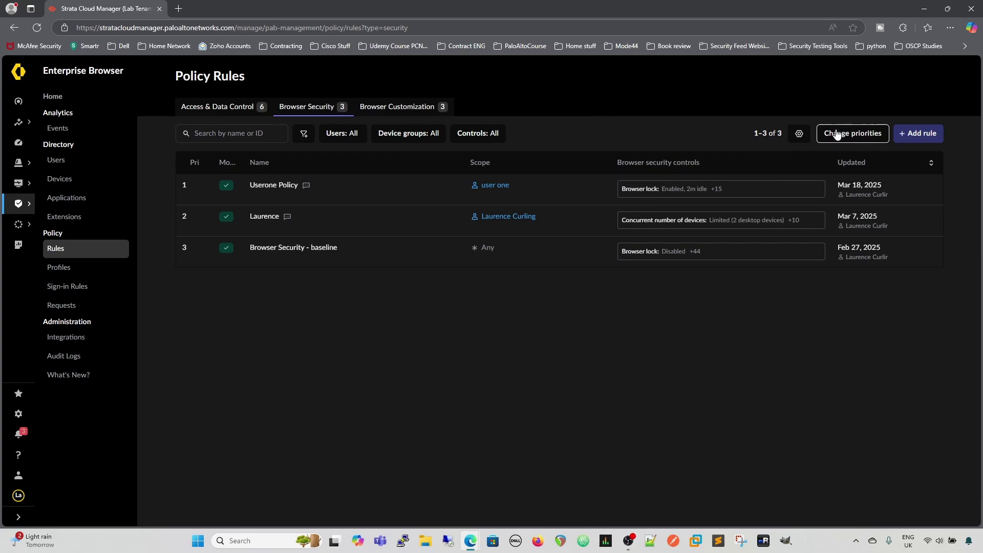
click(858, 134)
mouse_move(189, 185)
mouse_down()
mouse_move(185, 220)
mouse_move(186, 186)
mouse_up()
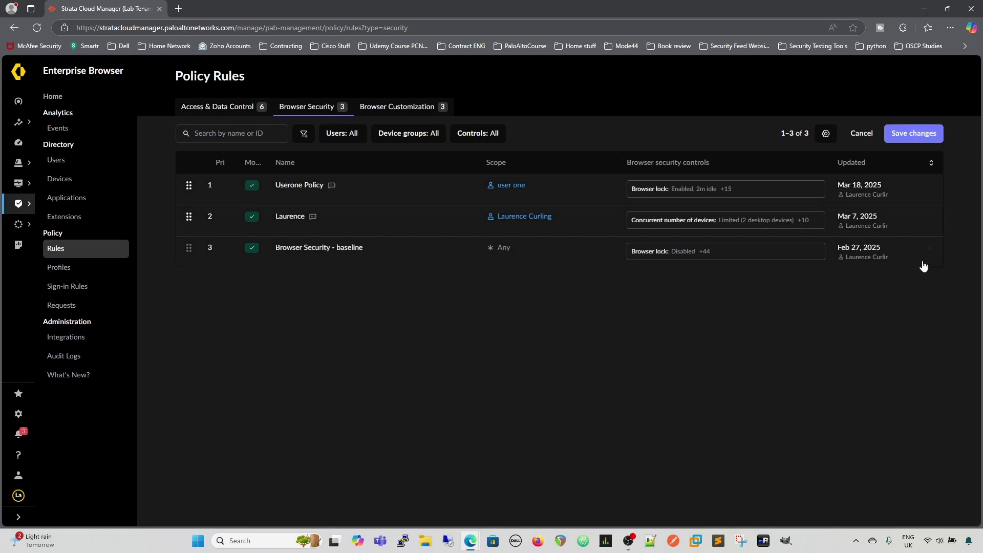
click(893, 136)
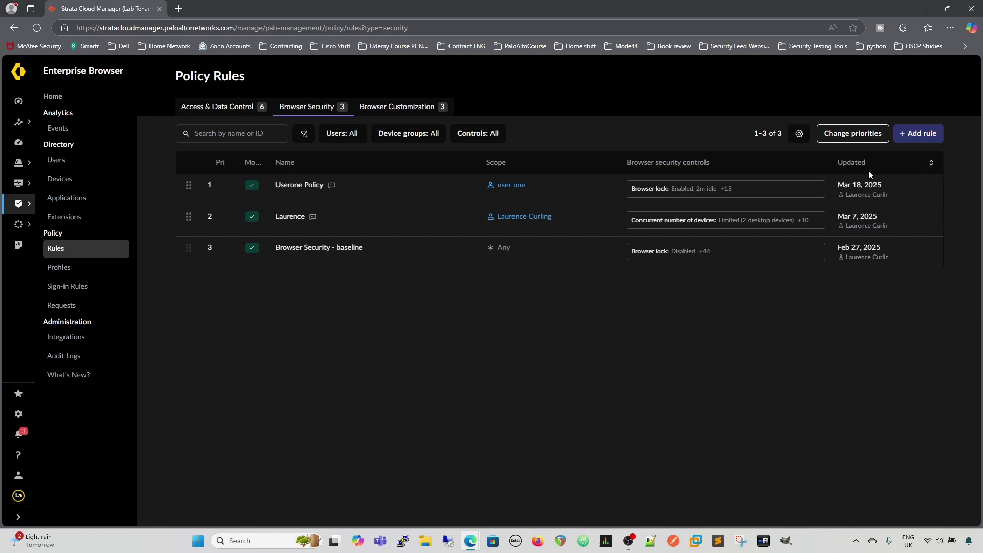
- Create a new rule named Test Rule with Flush Browser Data enabled for browsing history
click(908, 135)
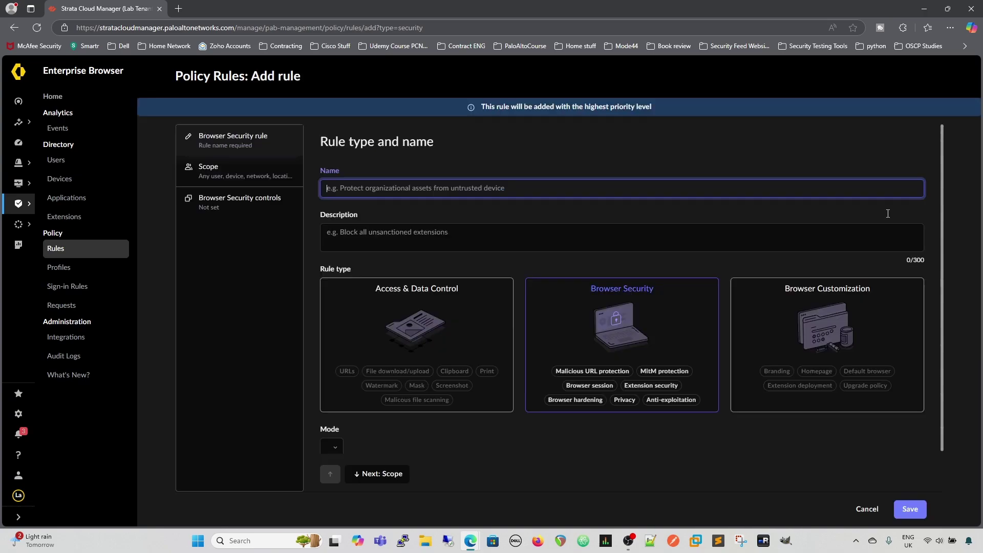
click(864, 508)
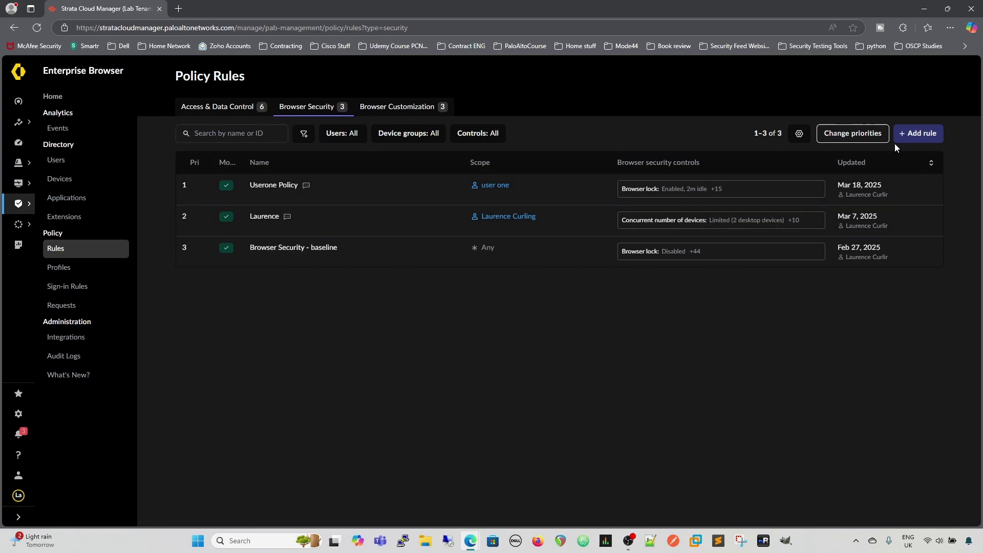
click(921, 134)
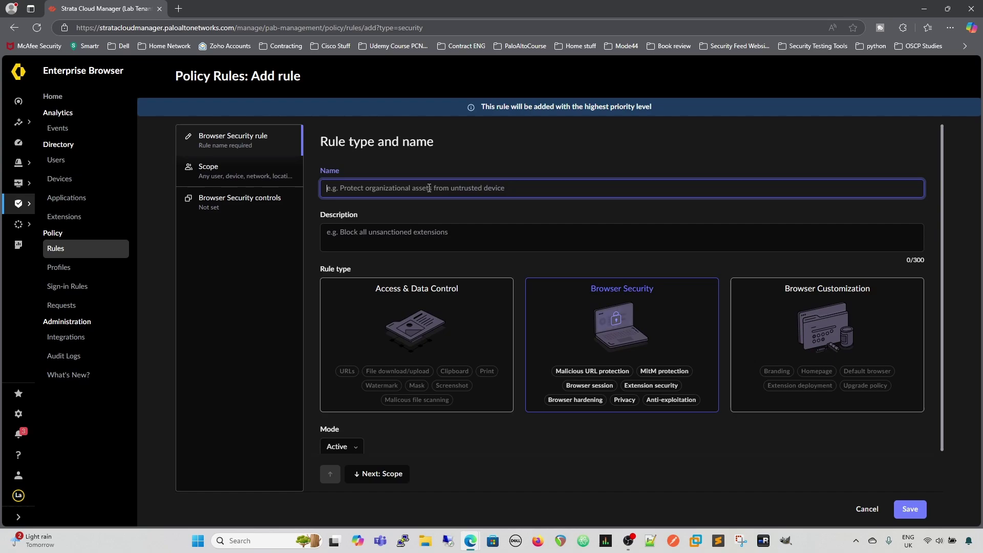
text(Test Rule)
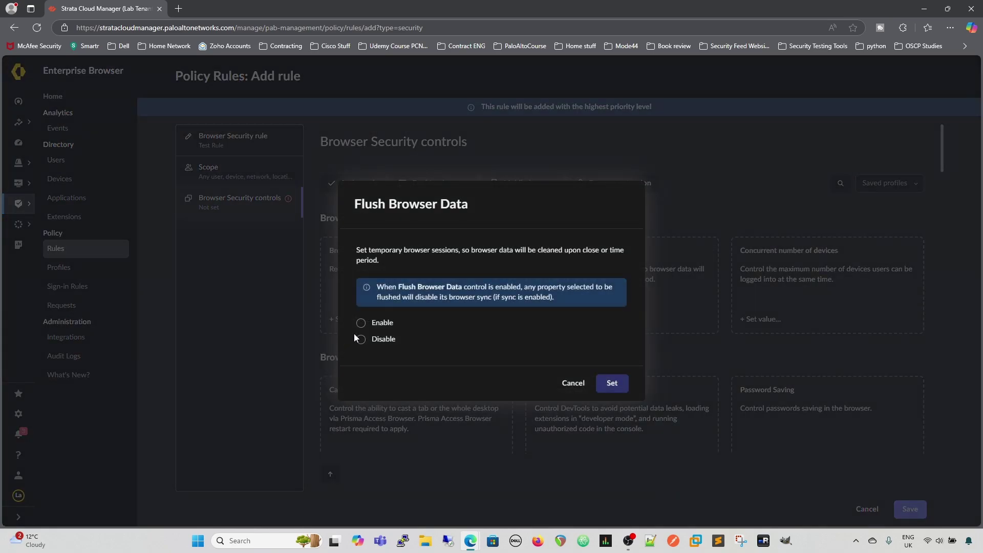
click(361, 323)
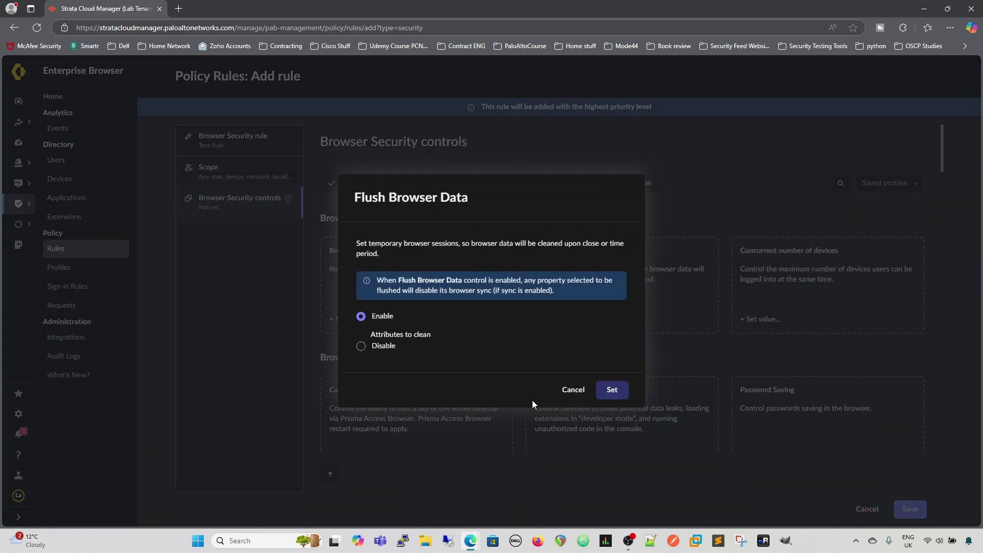
click(513, 324)
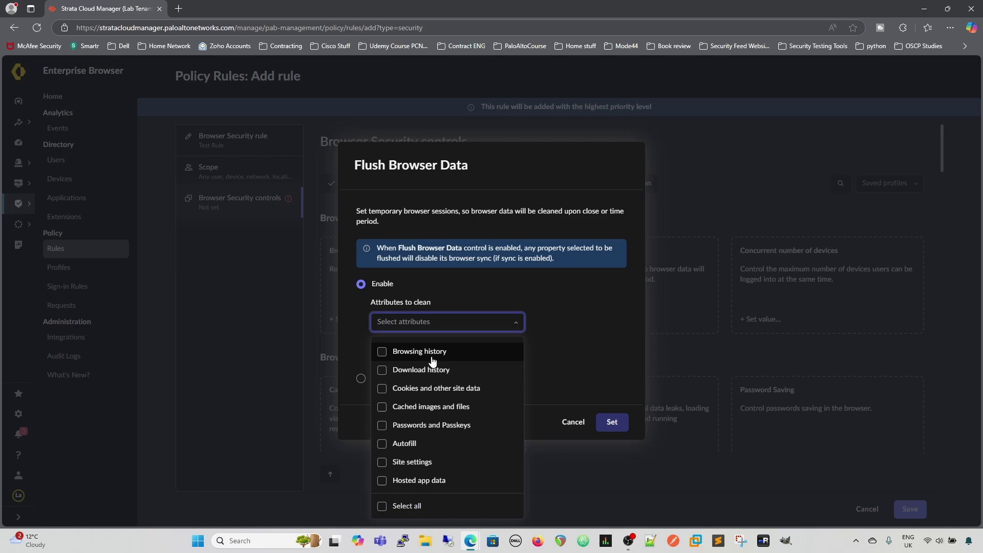
click(425, 352)
click(621, 424)
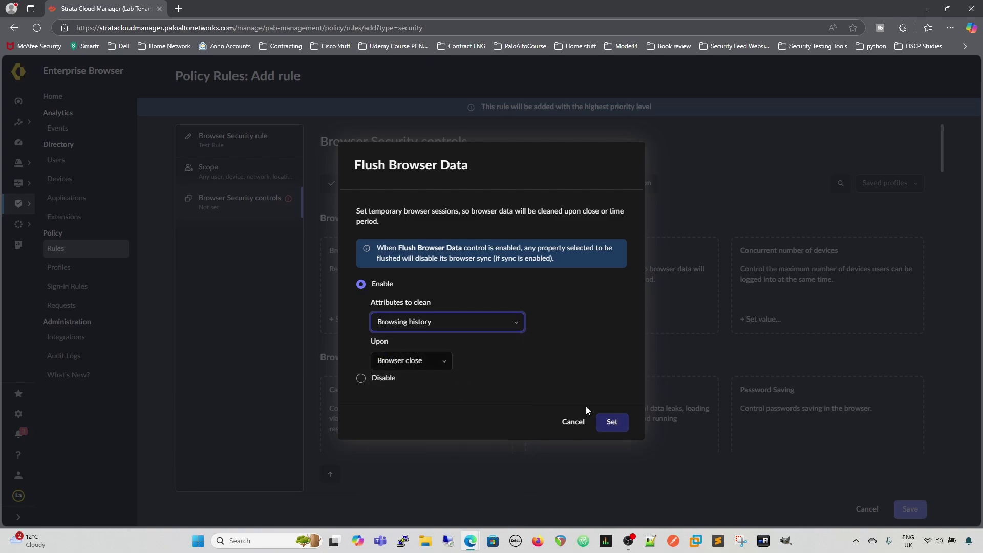
click(620, 421)
- Save Test Rule, accepting the broad-scope warning with Save anyway
click(909, 509)
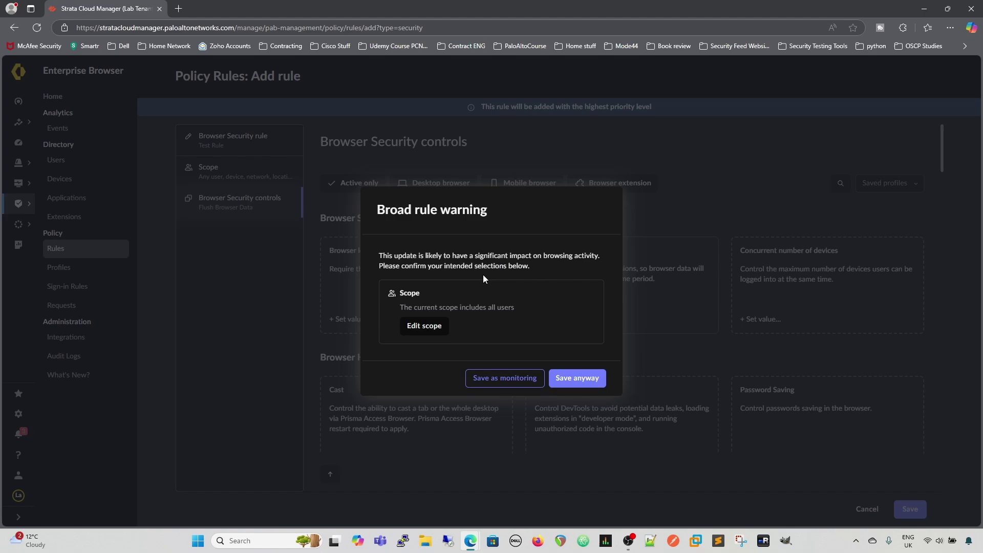
click(430, 330)
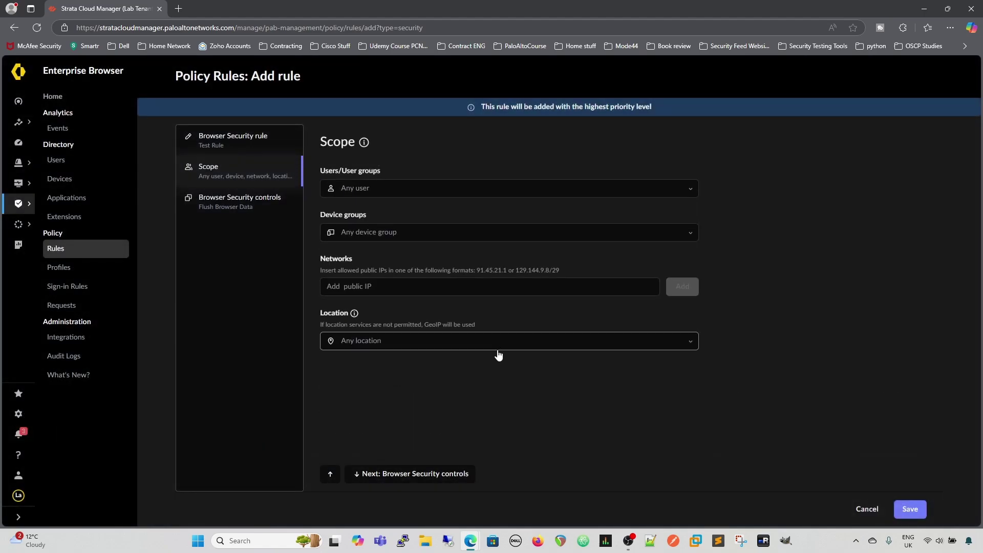
click(865, 509)
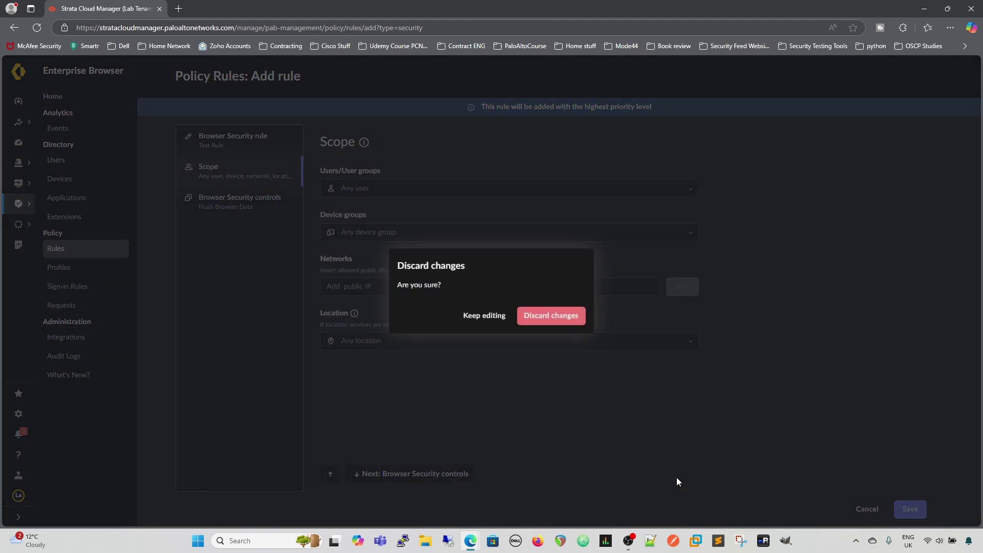
click(484, 316)
click(909, 509)
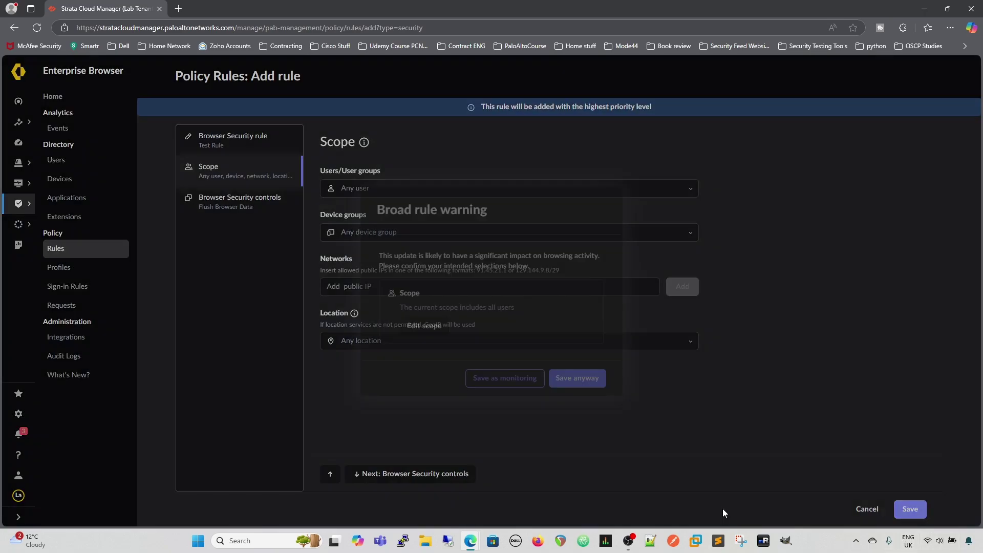
click(575, 379)
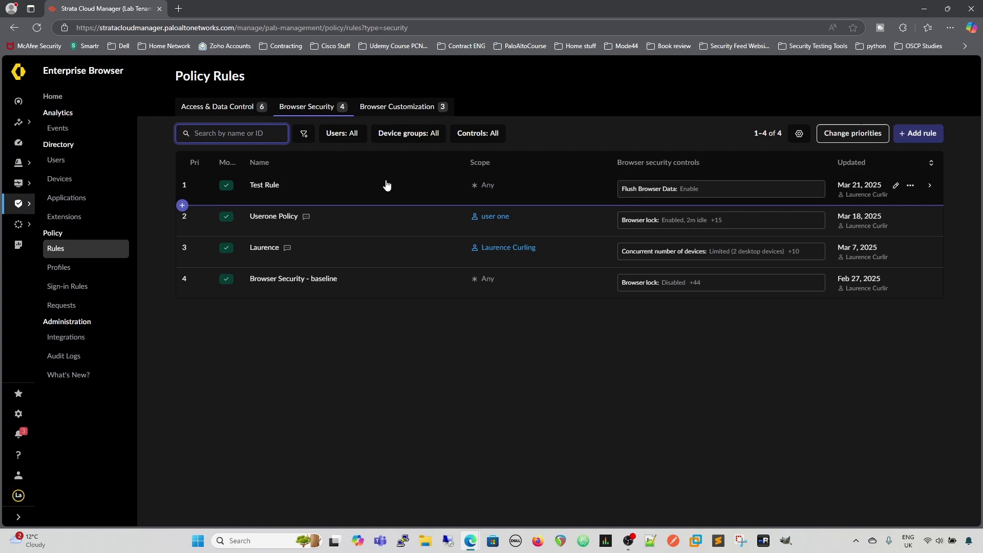
- Try moving Test Rule down to priority 3, then cancel the priority change
click(849, 134)
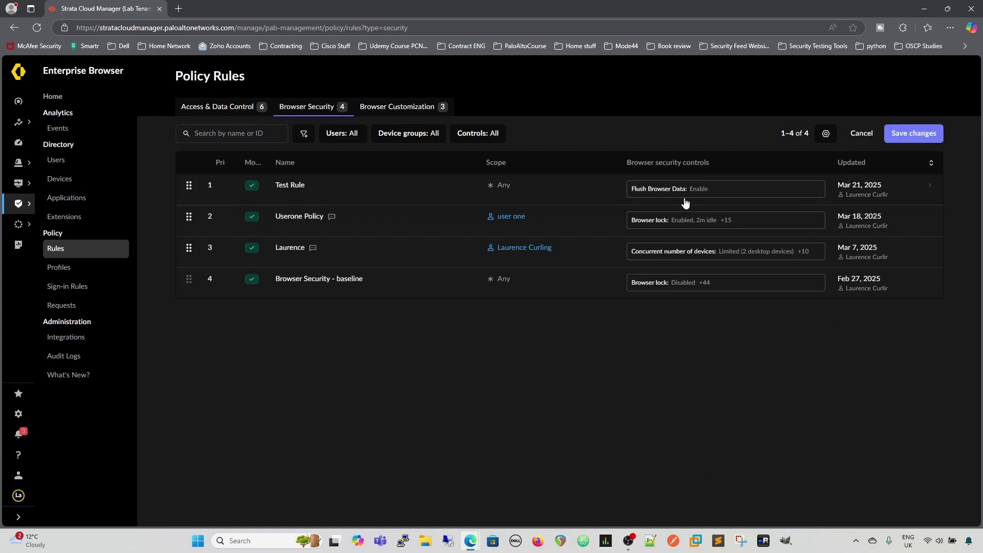
drag(197, 189, 196, 249)
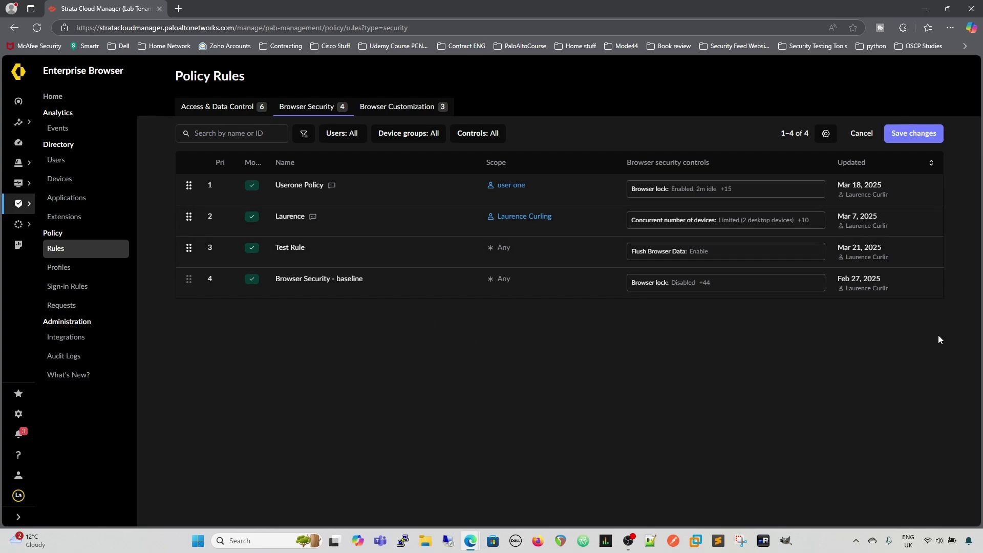
click(930, 251)
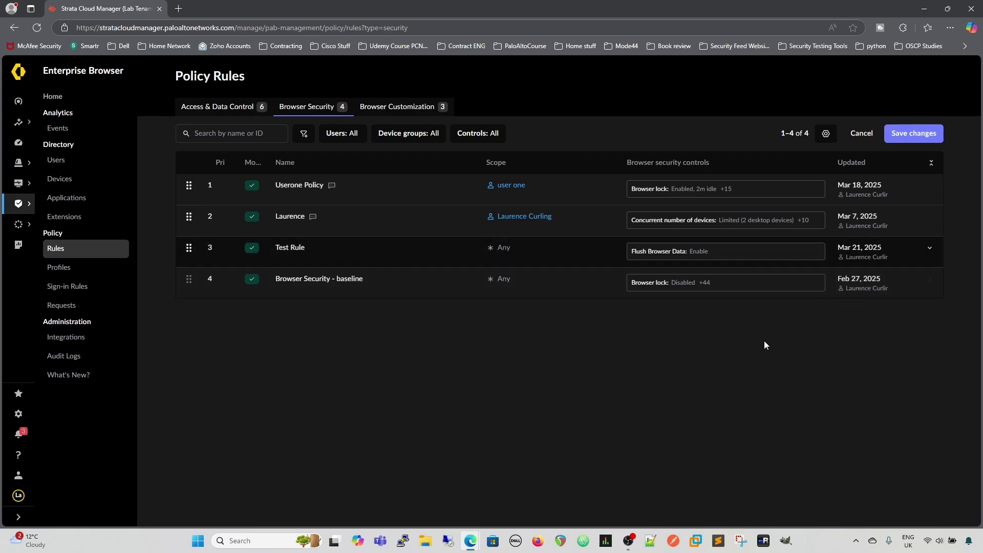
click(862, 133)
- Permanently delete Test Rule from its right-click menu
right_click(844, 196)
click(870, 238)
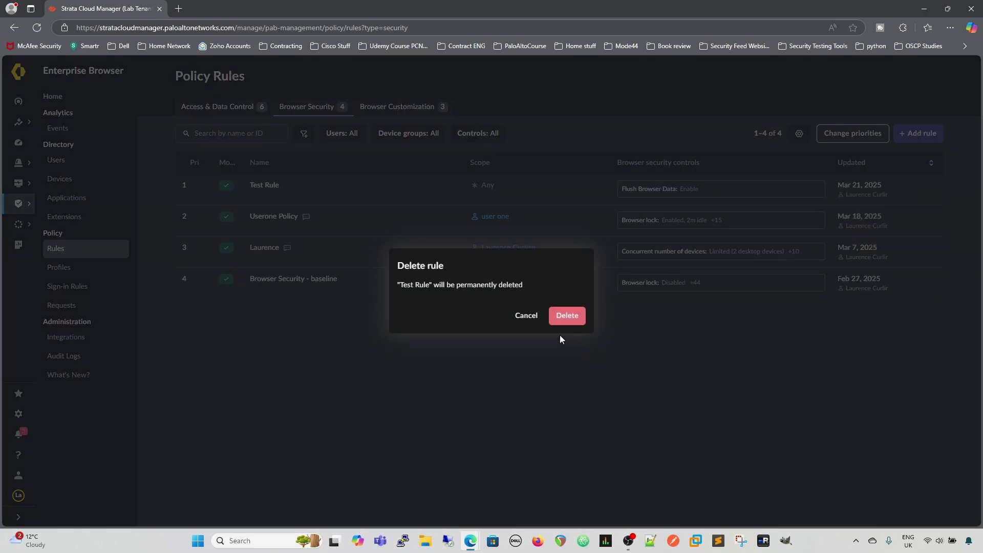
click(566, 316)
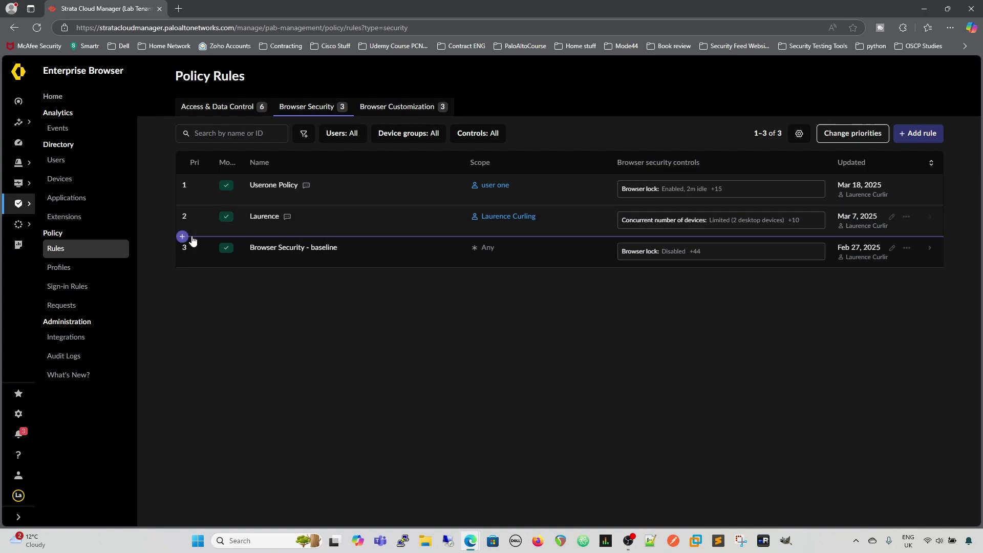
- Insert a new rule named Test Rule after the second rule
click(183, 237)
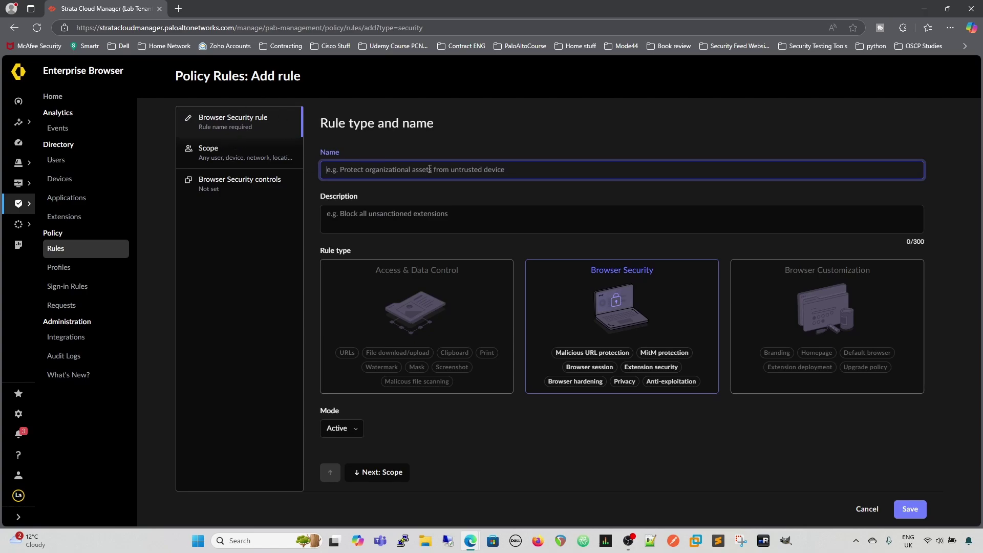
text(Test R)
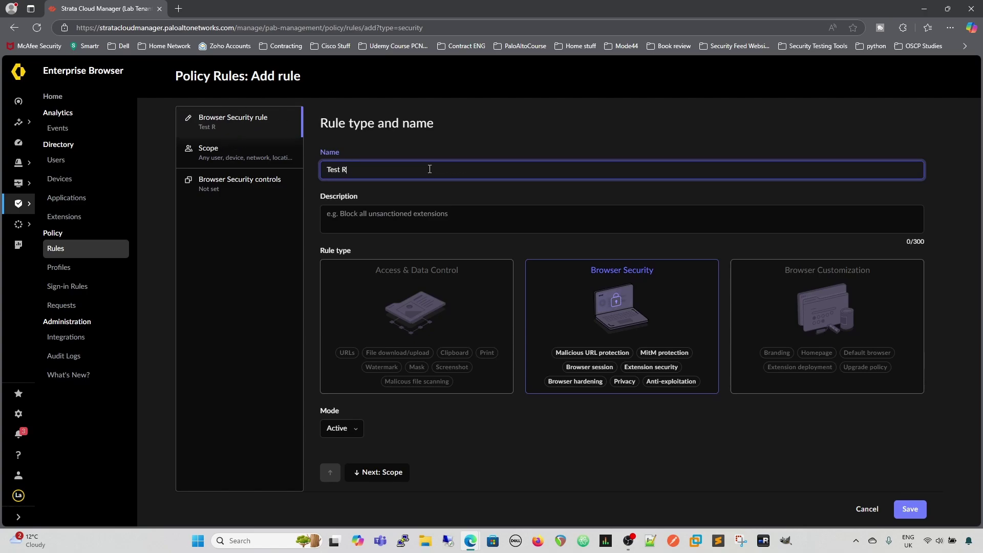
text(ule)
click(241, 181)
- Enable Flush Browser Data for browsing history and save, accepting the broad-rule warning
click(620, 251)
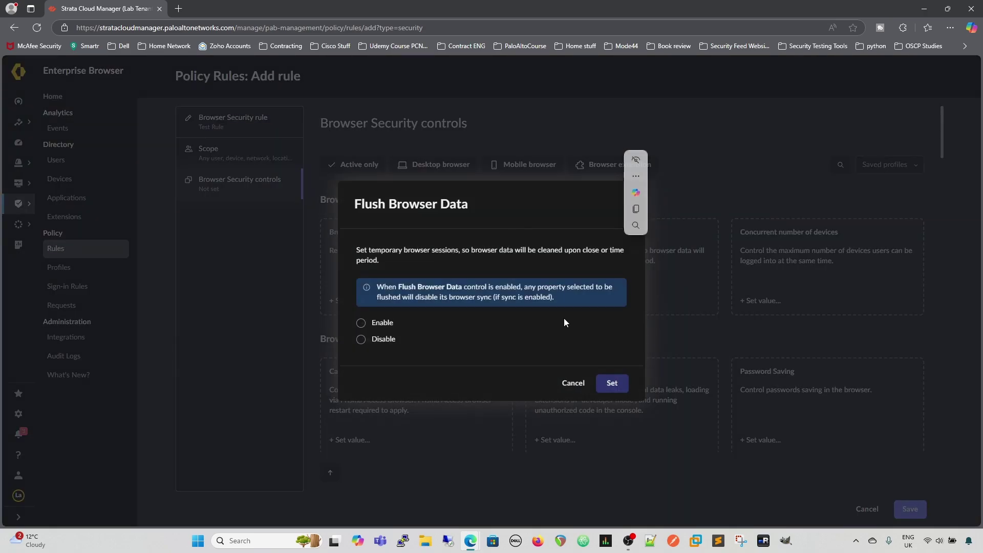
click(361, 323)
click(516, 321)
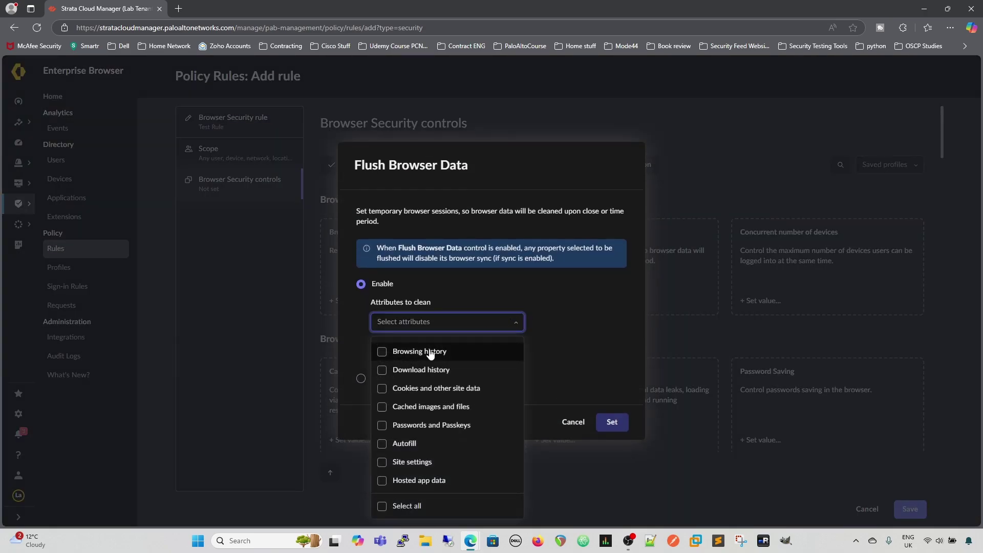
click(425, 353)
click(583, 369)
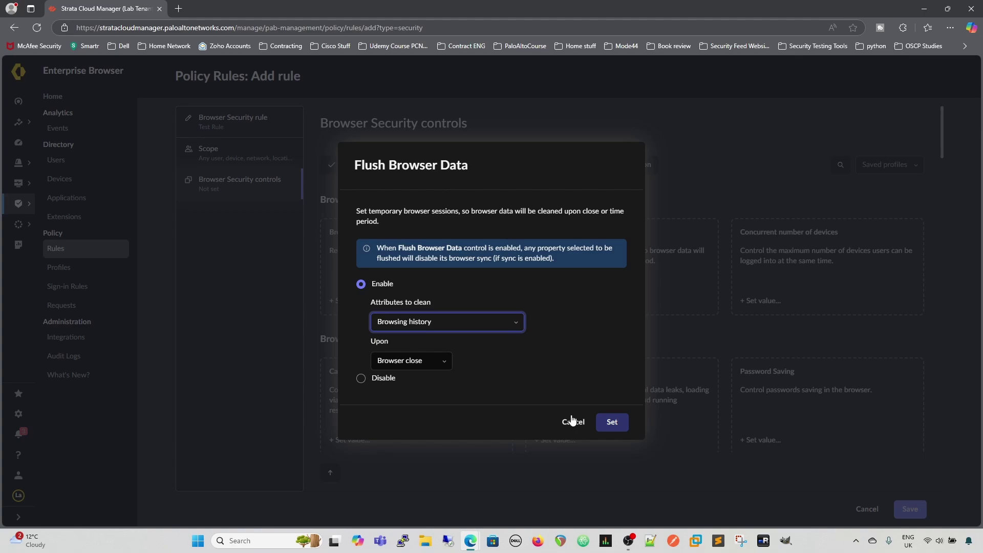
click(612, 421)
click(910, 510)
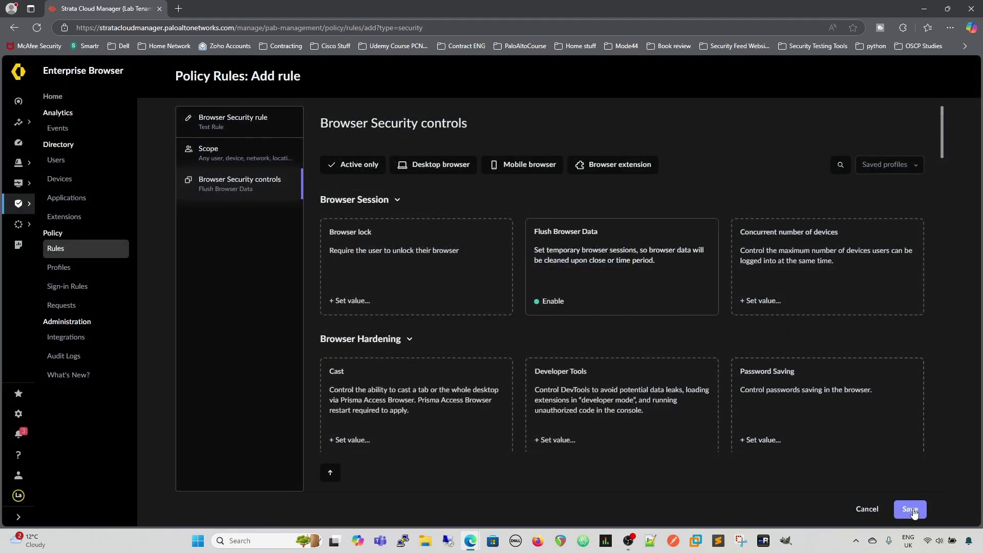
key(Return)
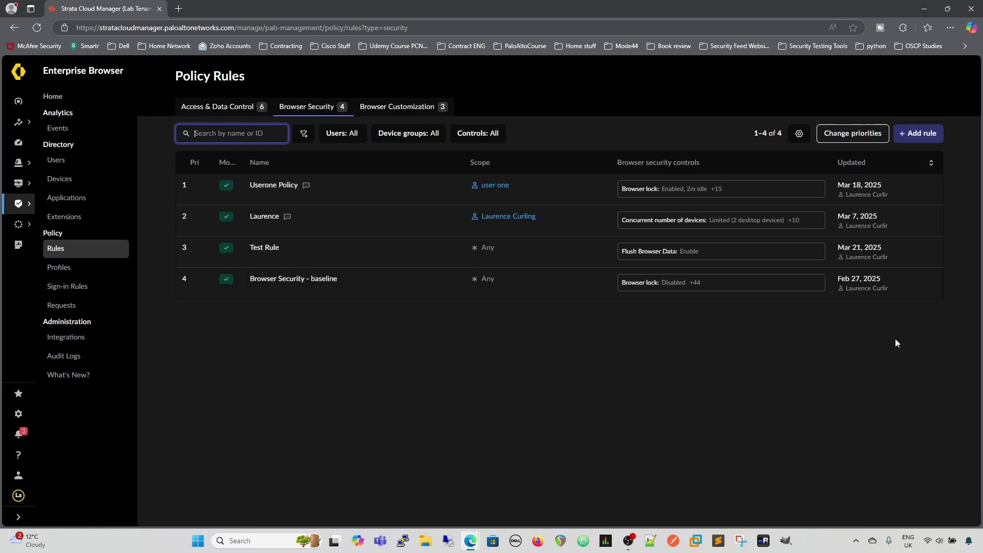
- Delete Test Rule from its actions menu, then switch to Prisma Access Browser
click(792, 368)
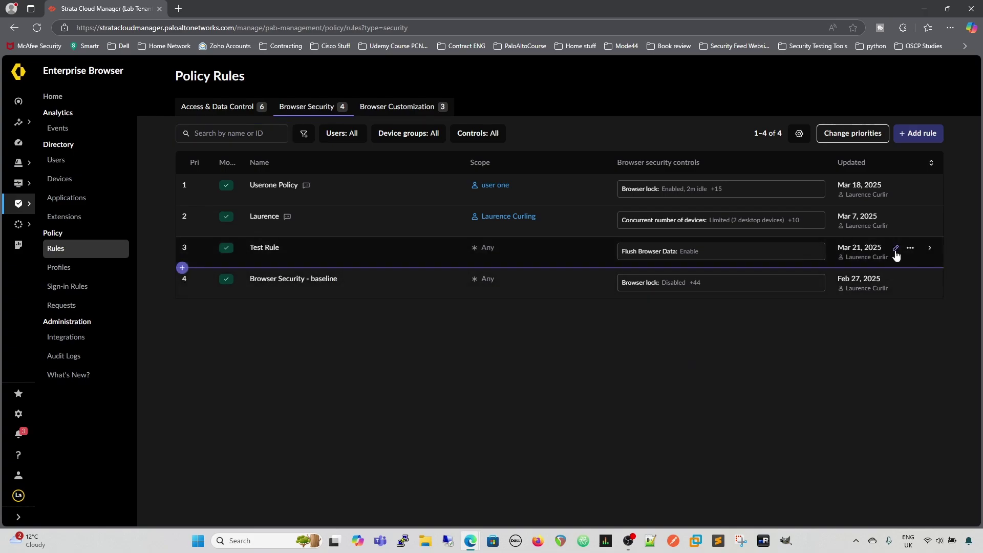
click(910, 249)
click(872, 303)
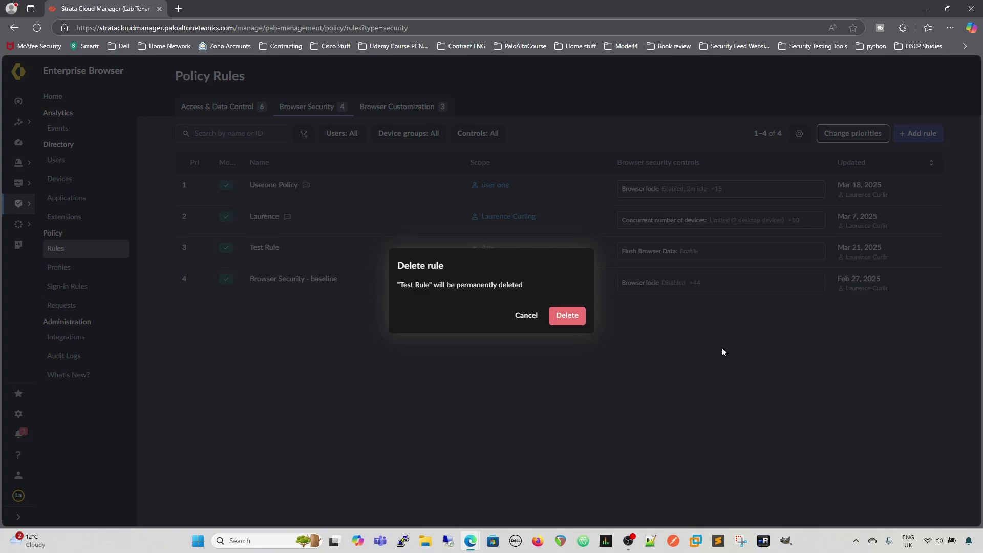
click(568, 319)
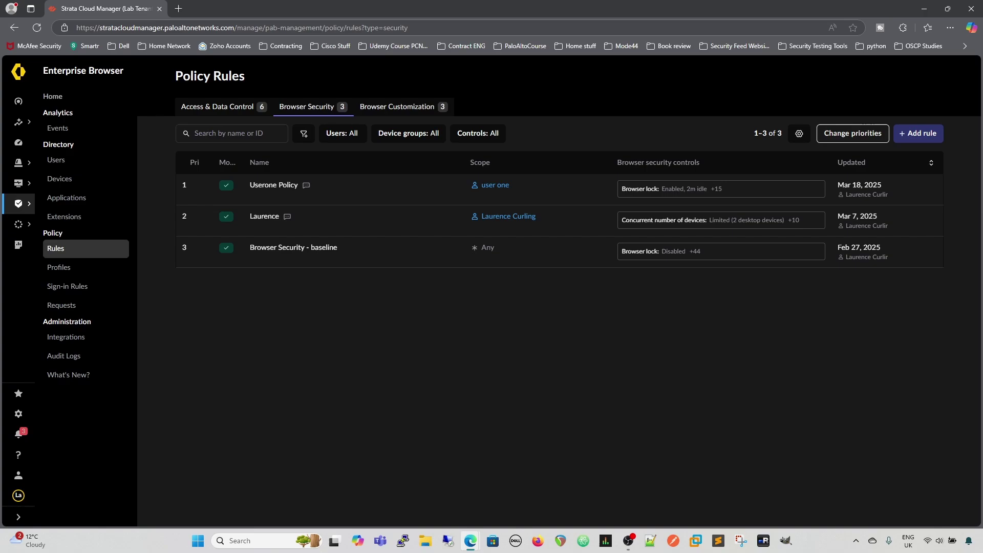
key(alt+Tab)
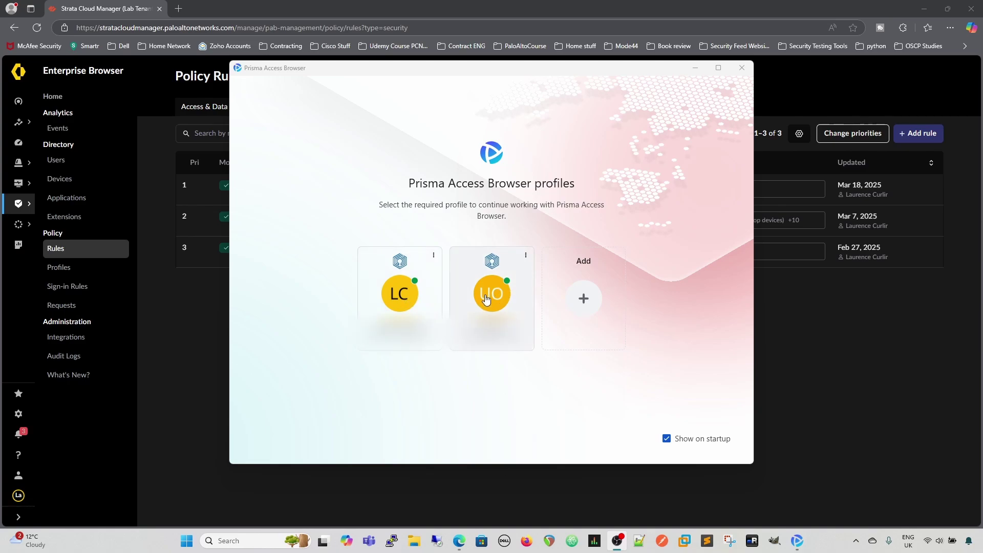
- Open the UO profile and unlock it with its 4-digit PIN
click(486, 299)
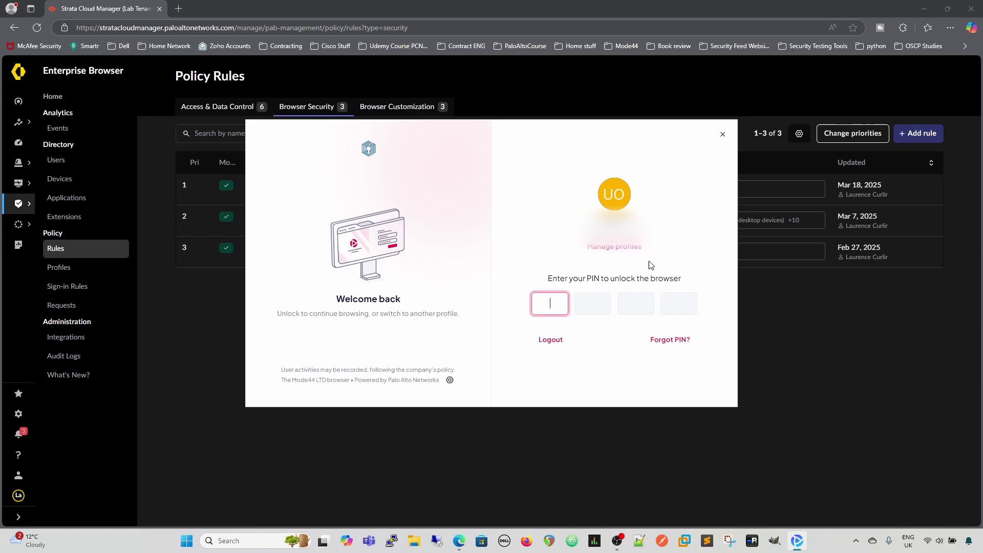
text(1234)
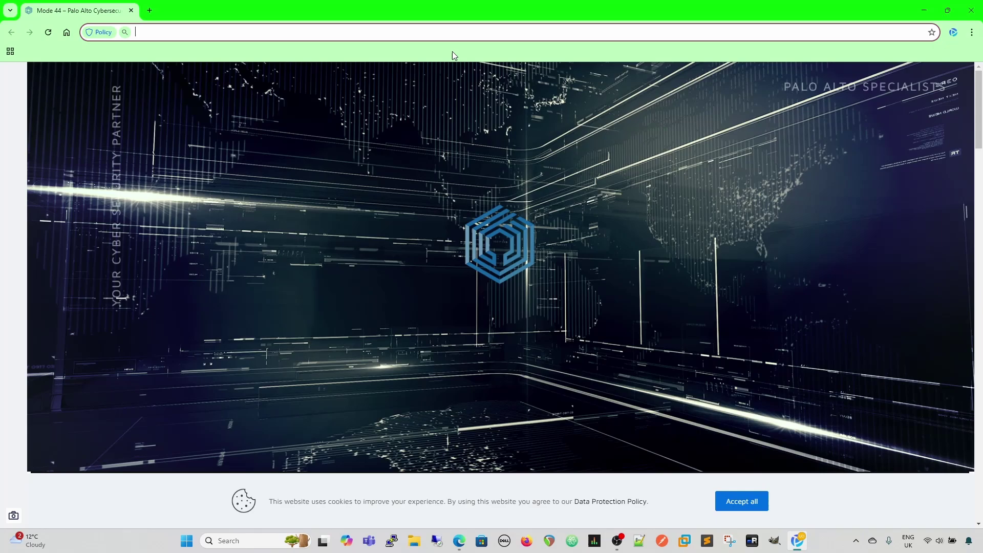
- Return focus to the Mode 44 page, then minimize the Prisma Access Browser window
click(744, 459)
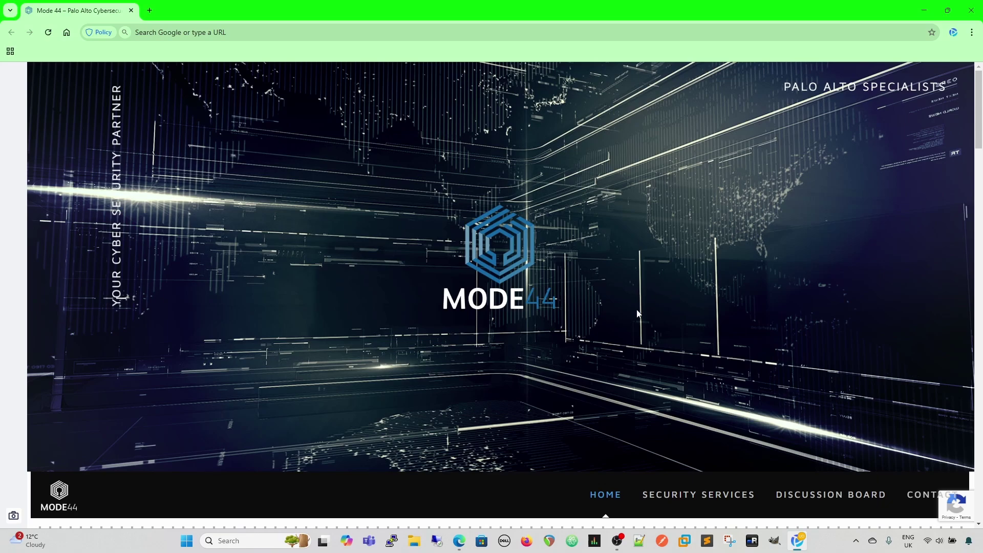
click(925, 11)
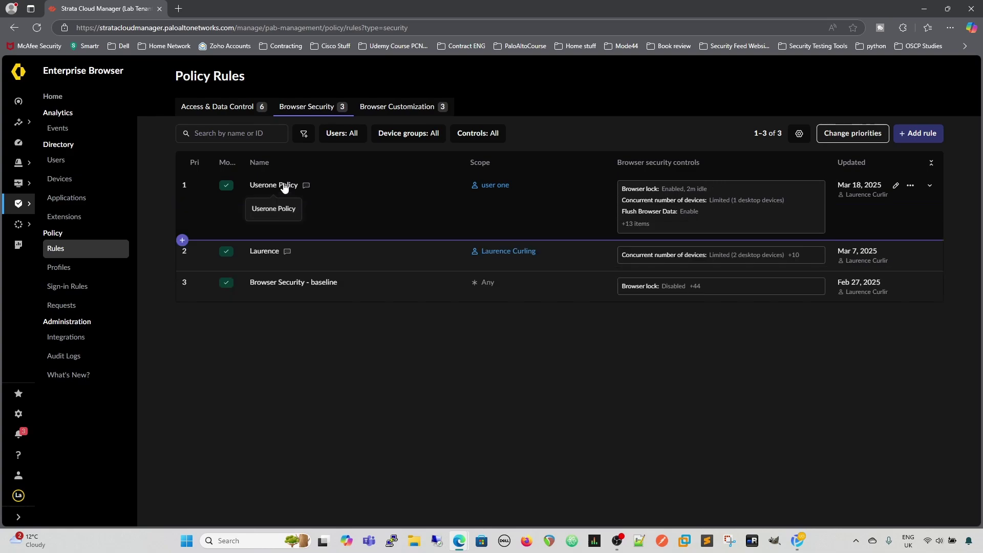
- Edit Userone Policy's Browser Security controls, keeping Browser lock enabled at 2 minutes idle
mouse_move(715, 194)
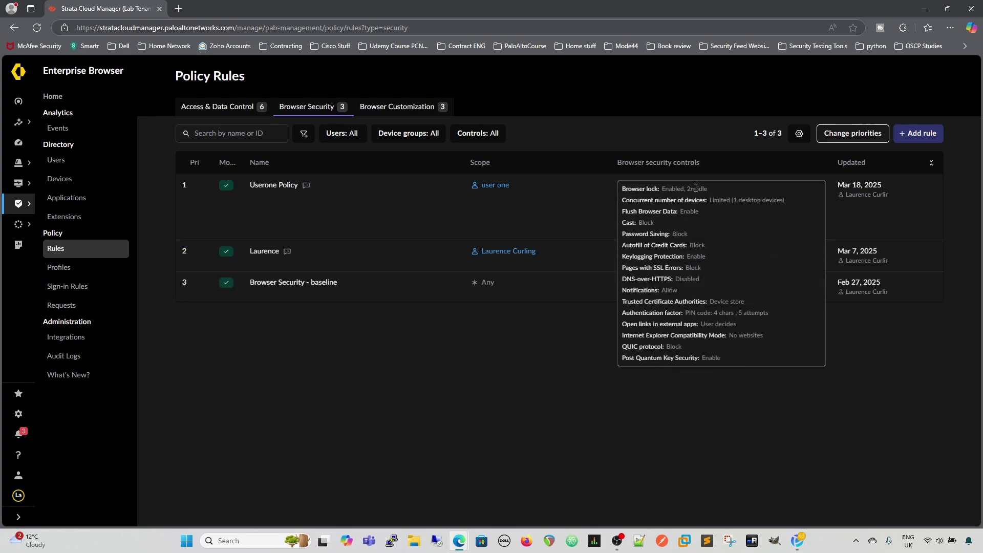
drag(662, 189, 709, 188)
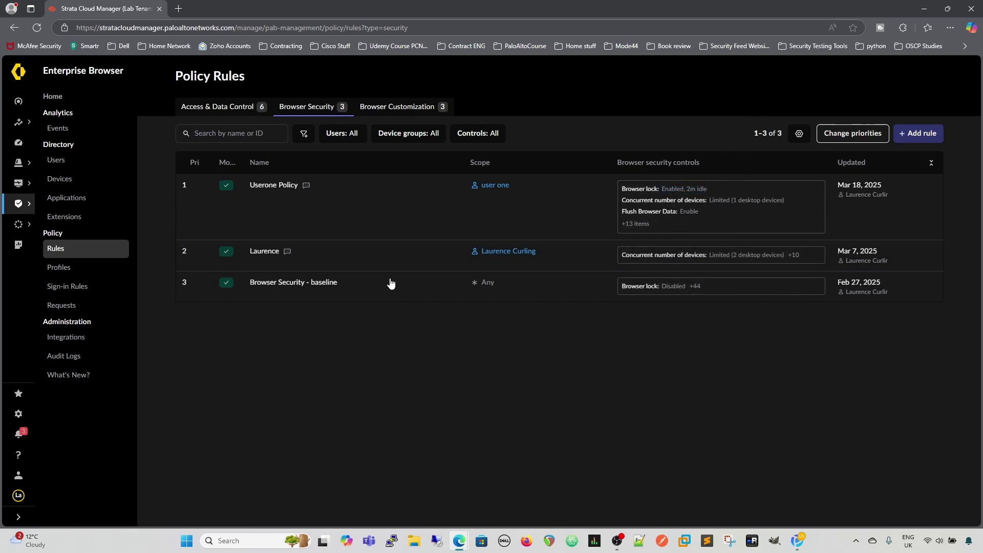
click(896, 187)
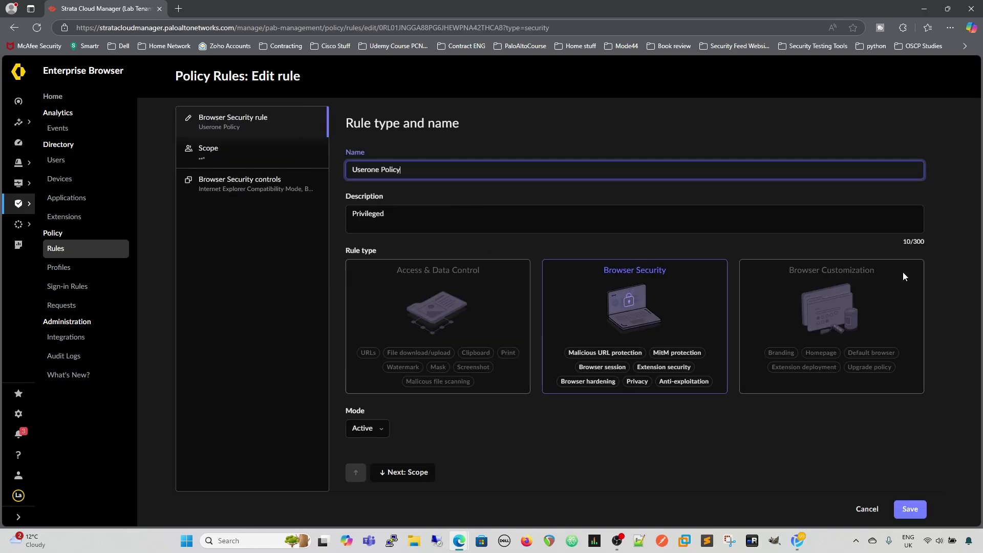
click(229, 186)
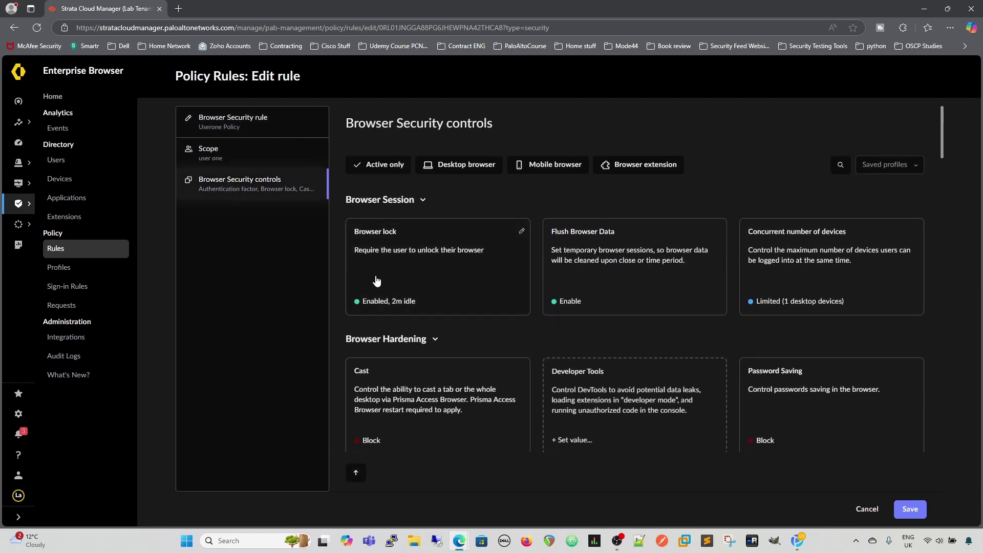
click(372, 256)
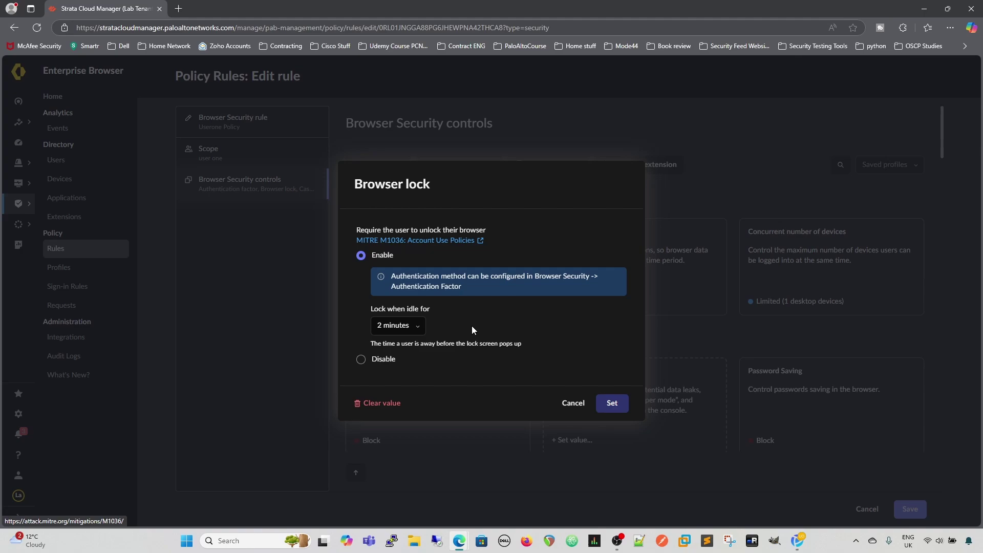
click(421, 327)
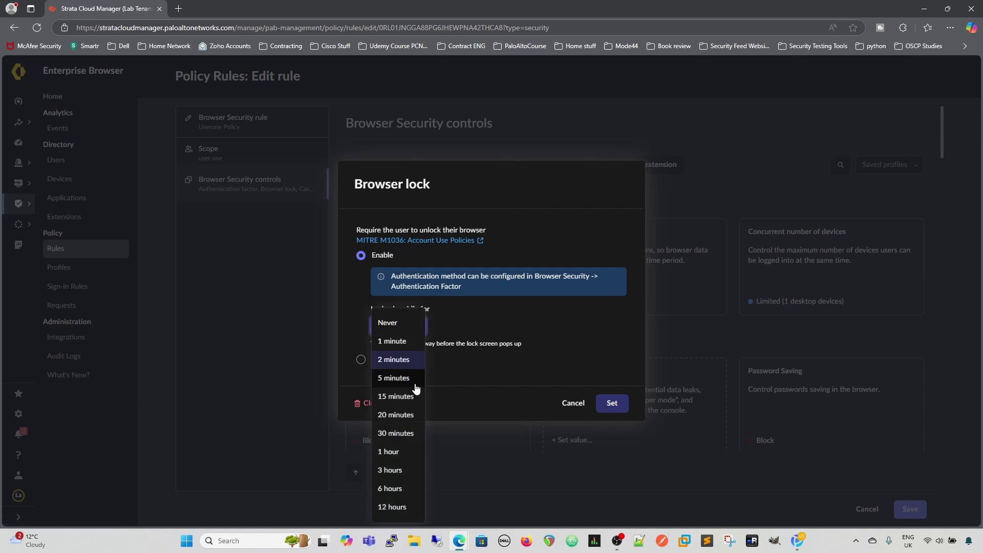
click(514, 321)
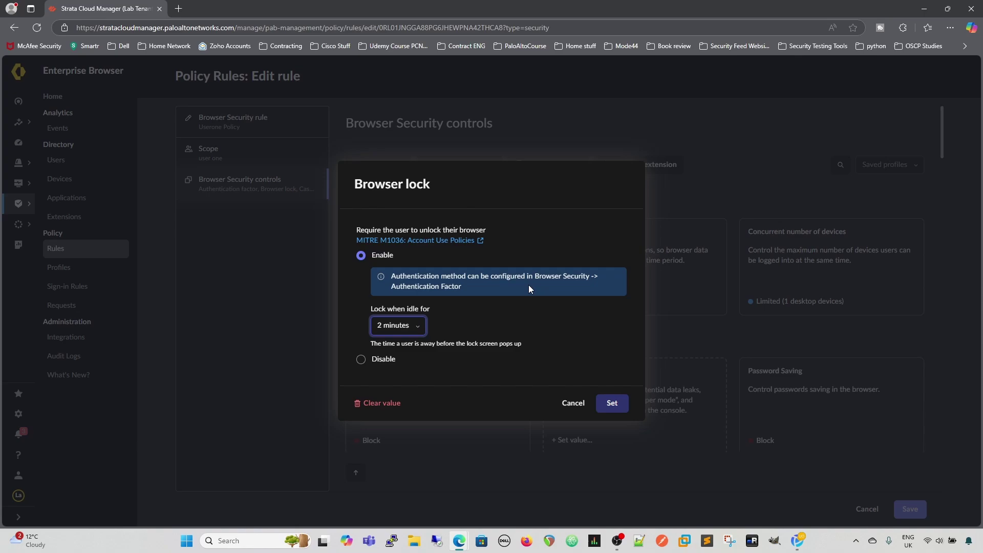
click(610, 404)
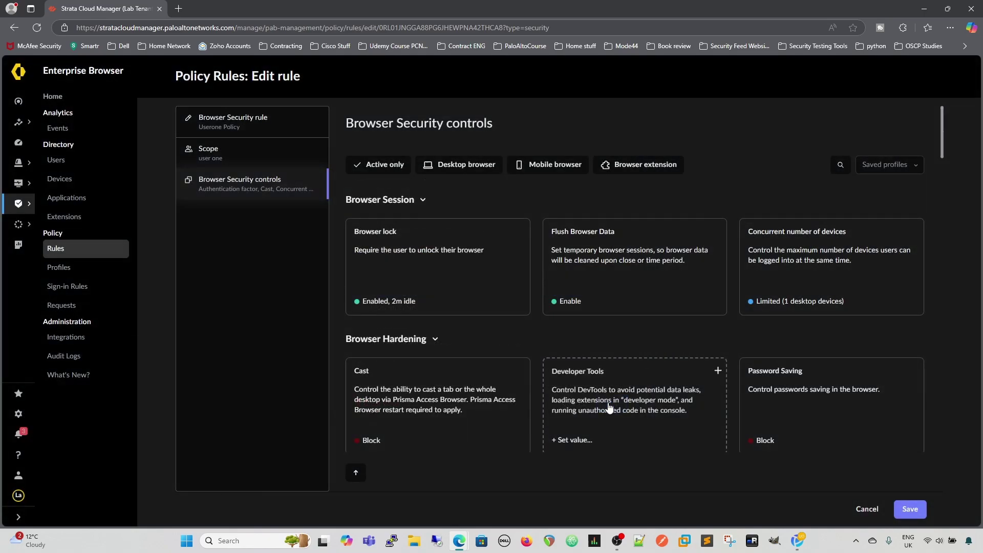
- Filter controls by 'authe' and keep Authentication factor as 4-character PIN with 5 attempts
click(839, 165)
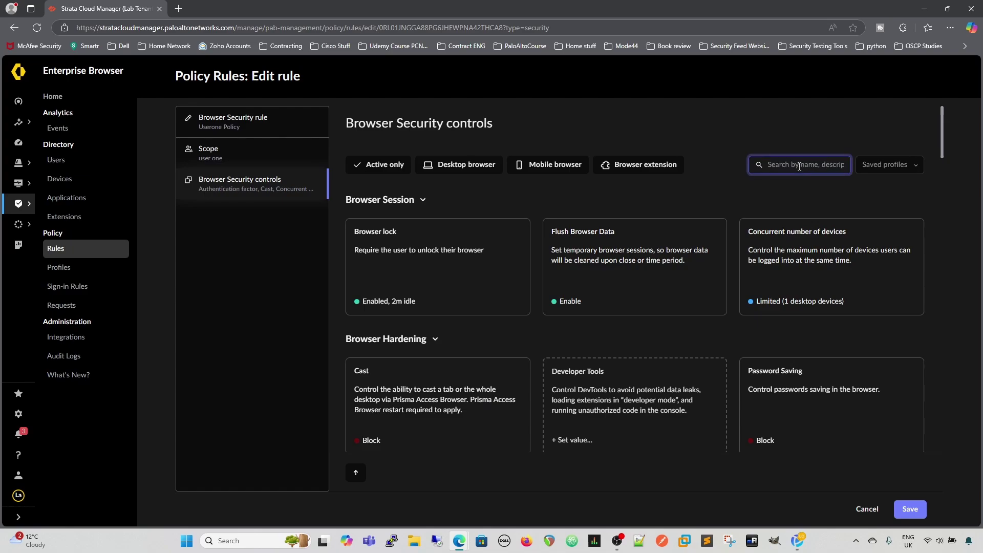
text(authe)
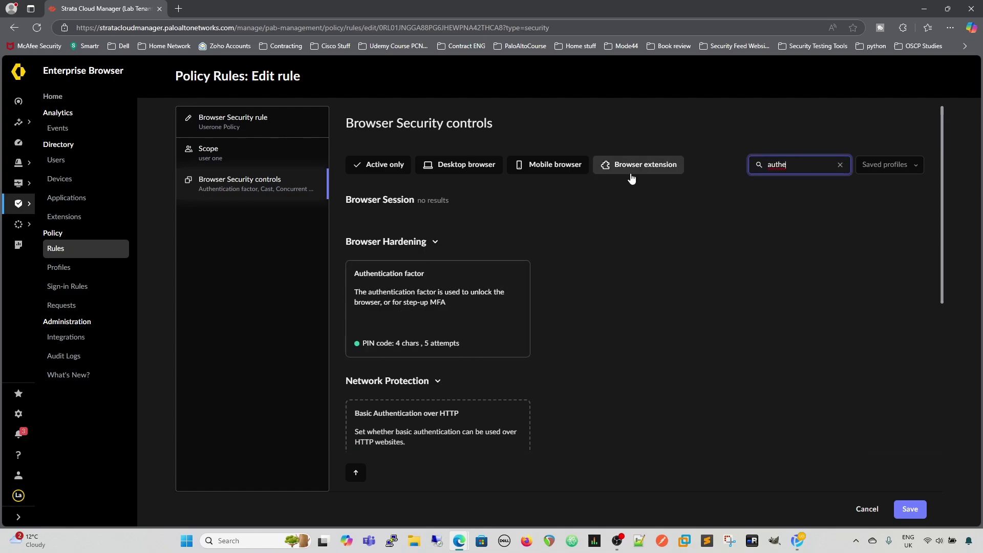
click(420, 298)
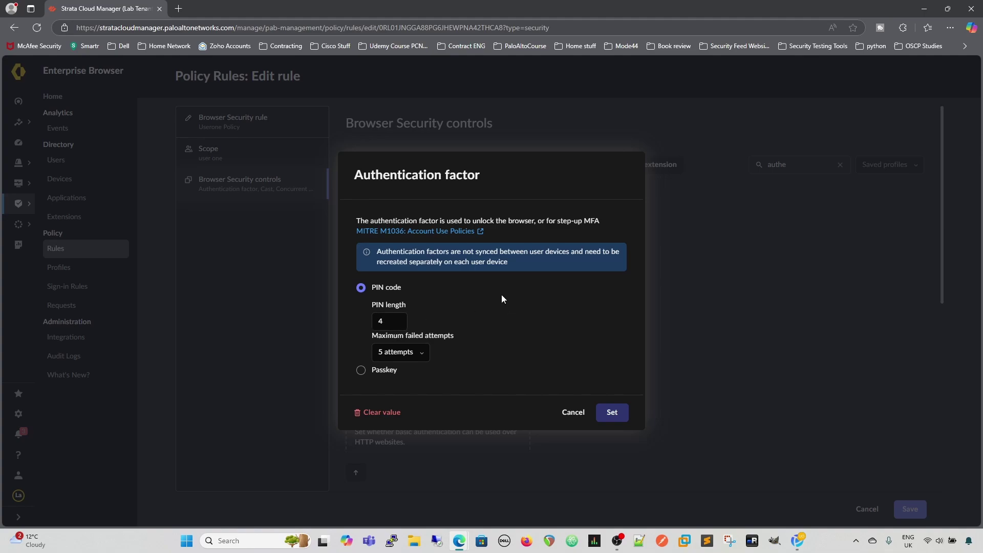
click(419, 358)
click(451, 355)
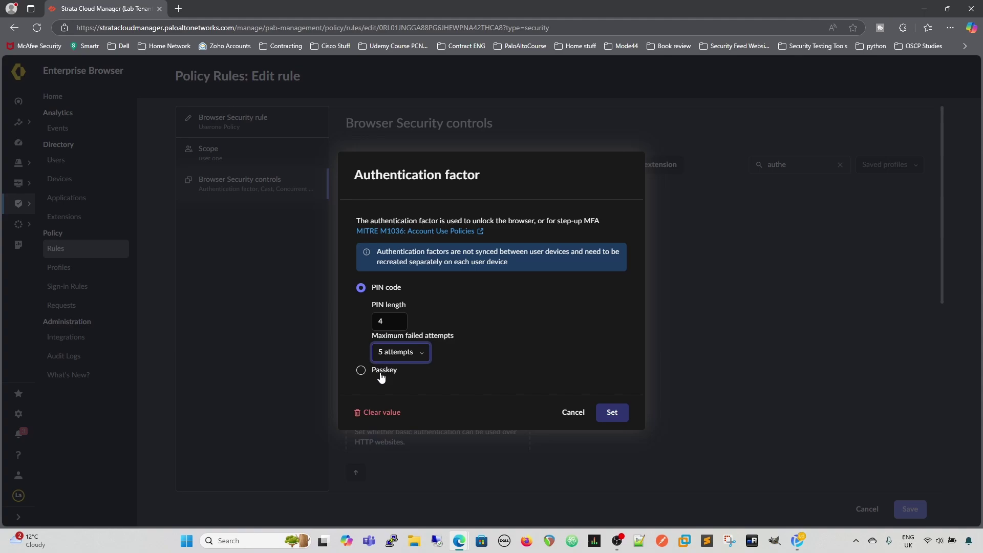
click(380, 374)
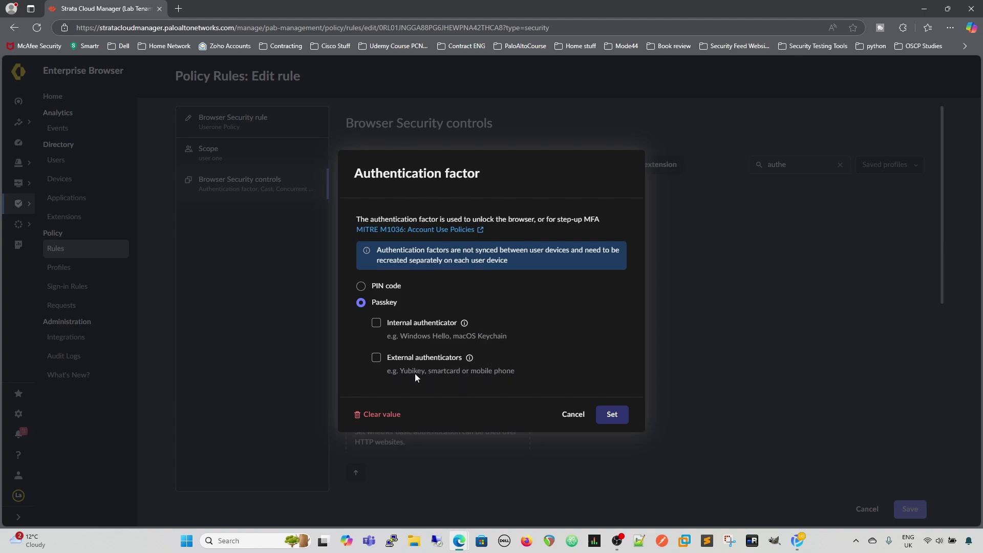
click(377, 362)
click(361, 286)
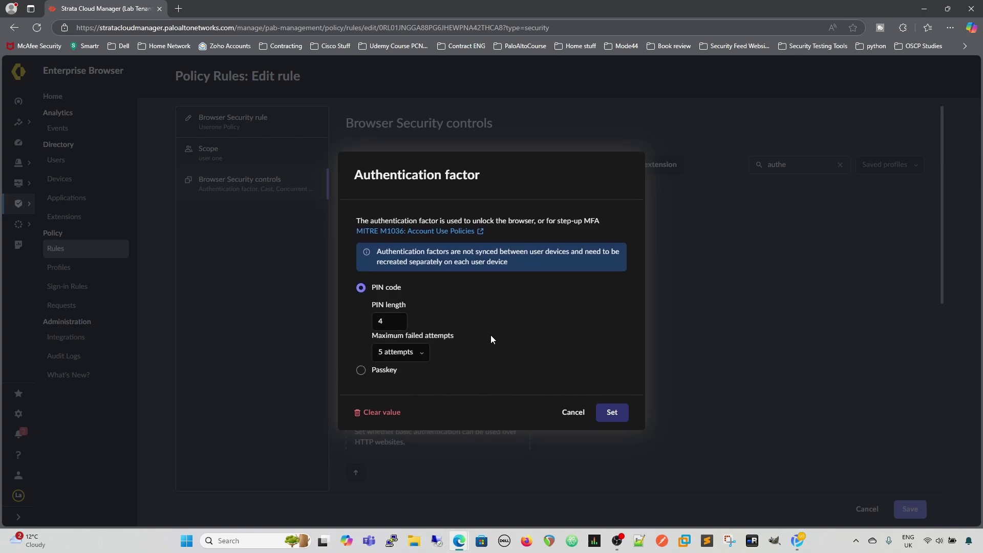
click(613, 413)
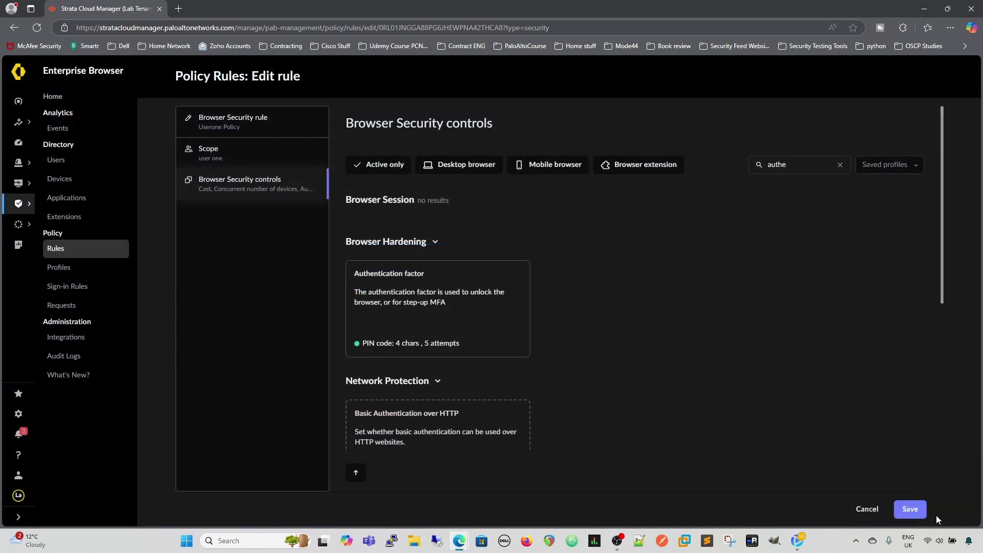
- Save Userone Policy, then reopen it and leave its mode Active without saving
click(911, 510)
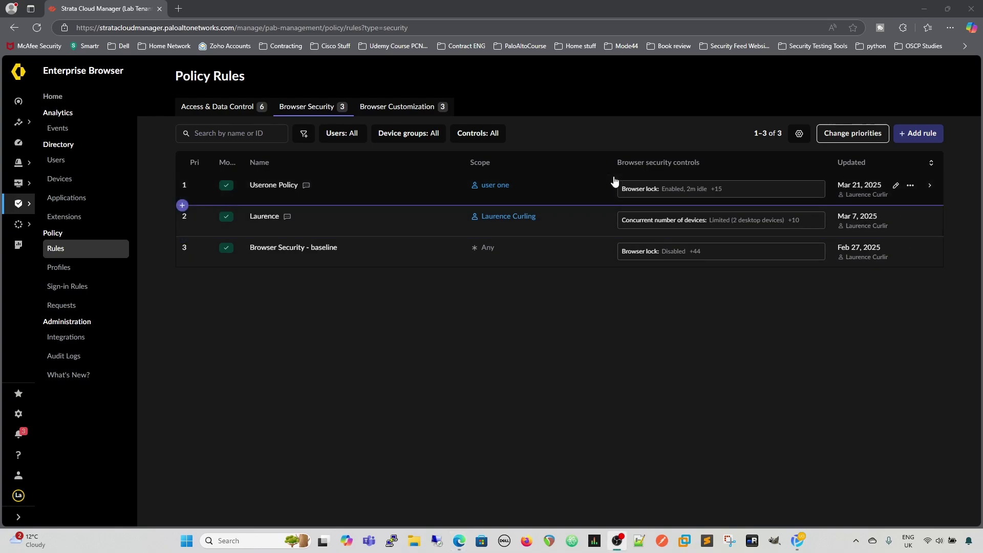
click(895, 185)
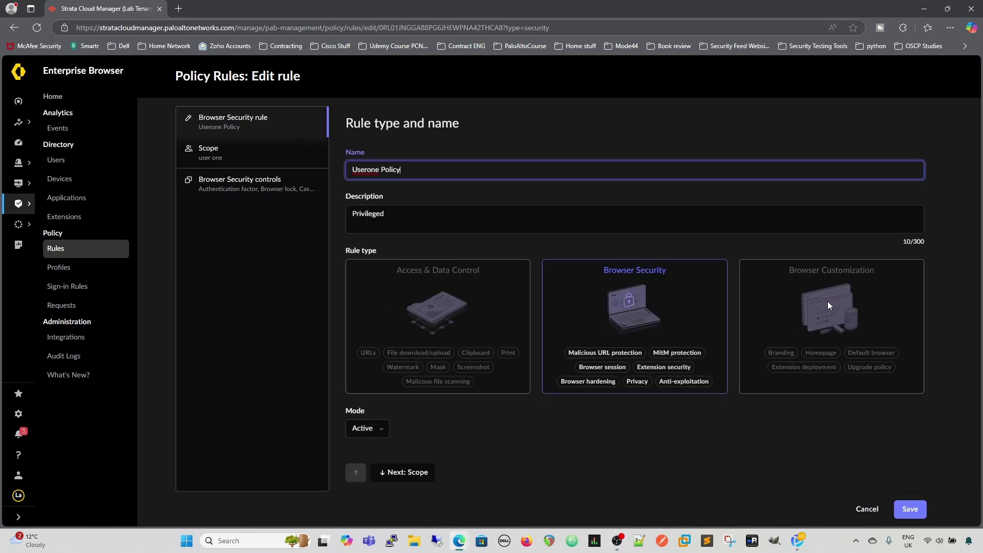
click(377, 429)
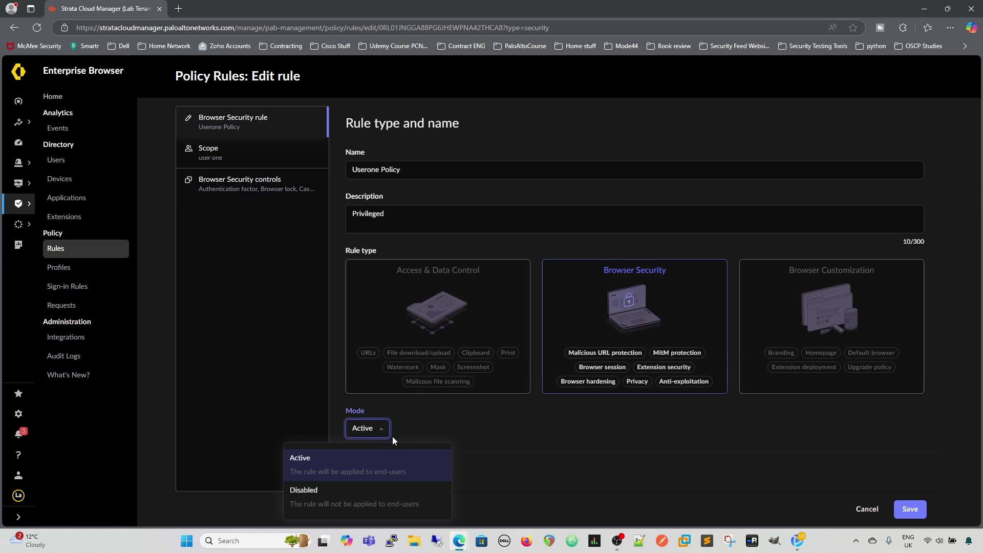
click(651, 408)
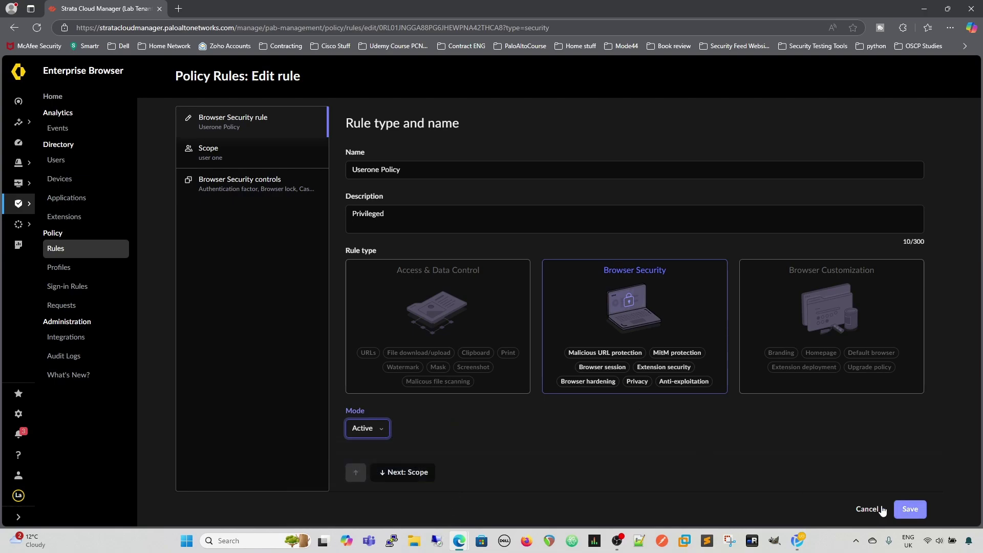
click(384, 434)
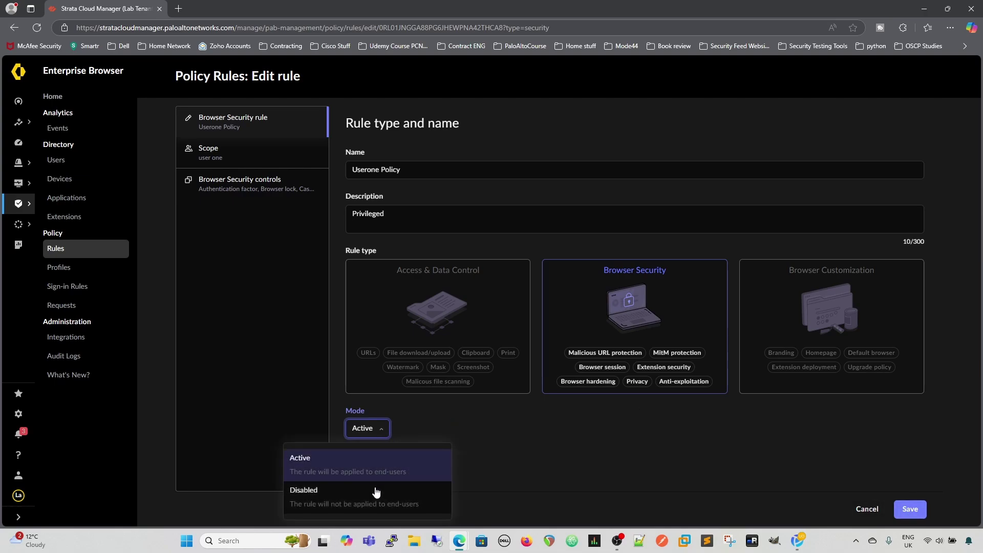
click(476, 432)
click(866, 509)
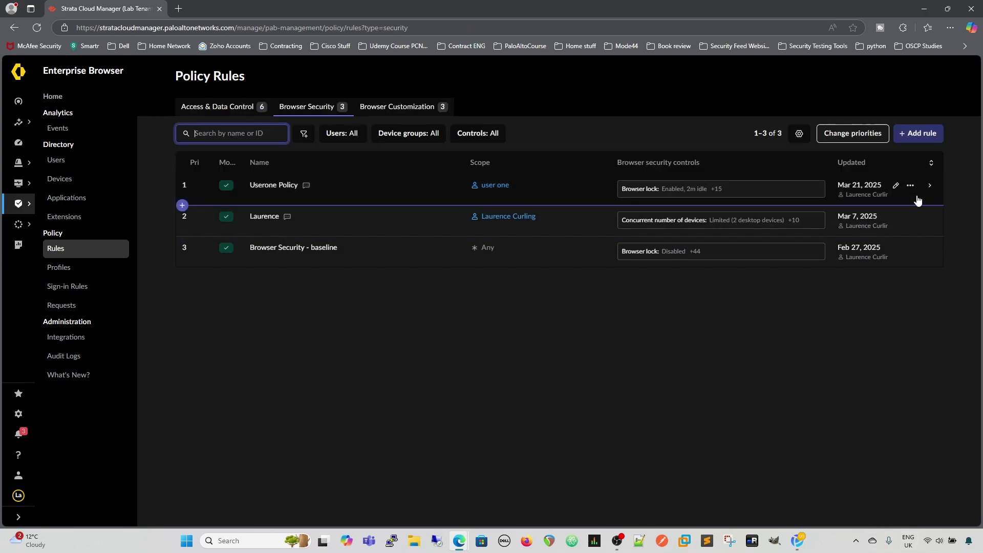
- Set Userone Policy to disabled from its actions menu
click(908, 185)
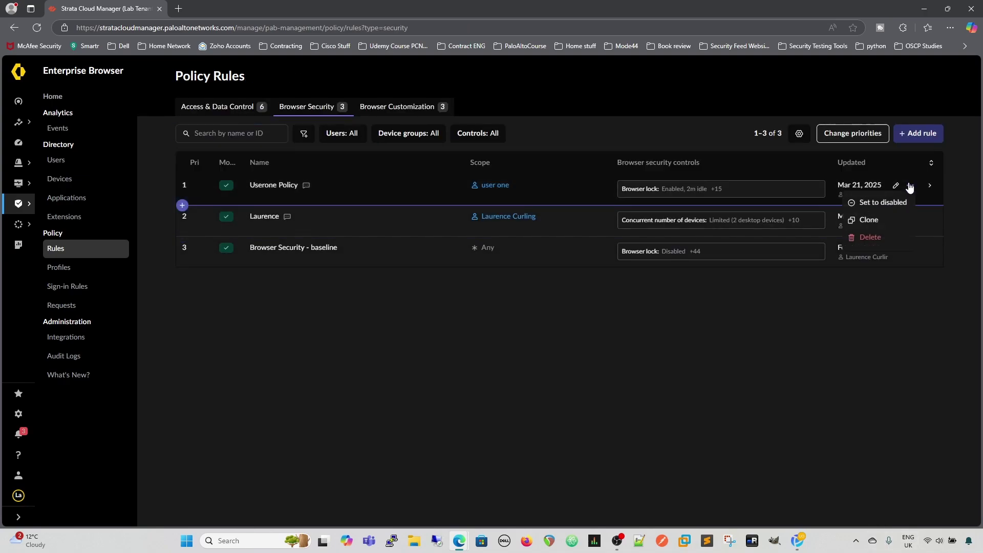
click(873, 204)
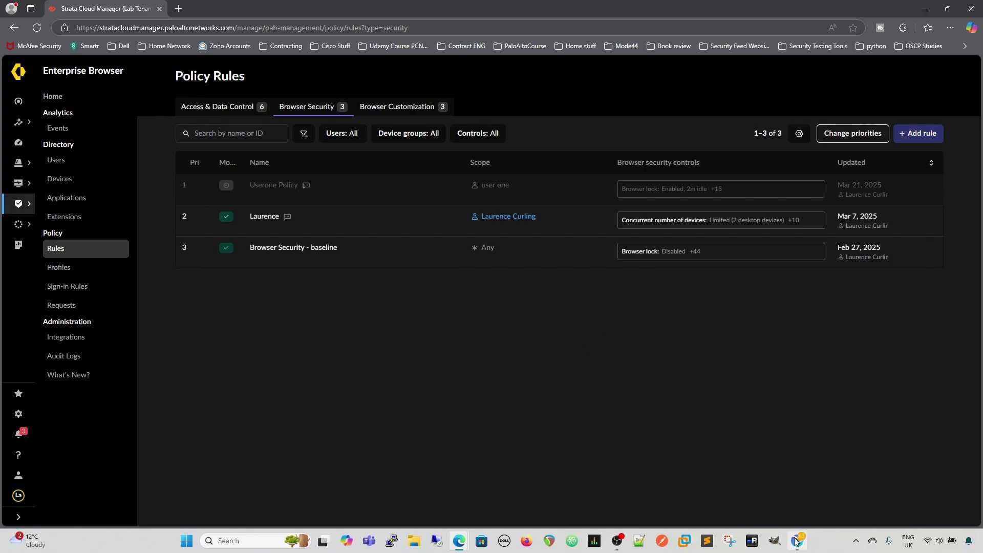
mouse_move(796, 542)
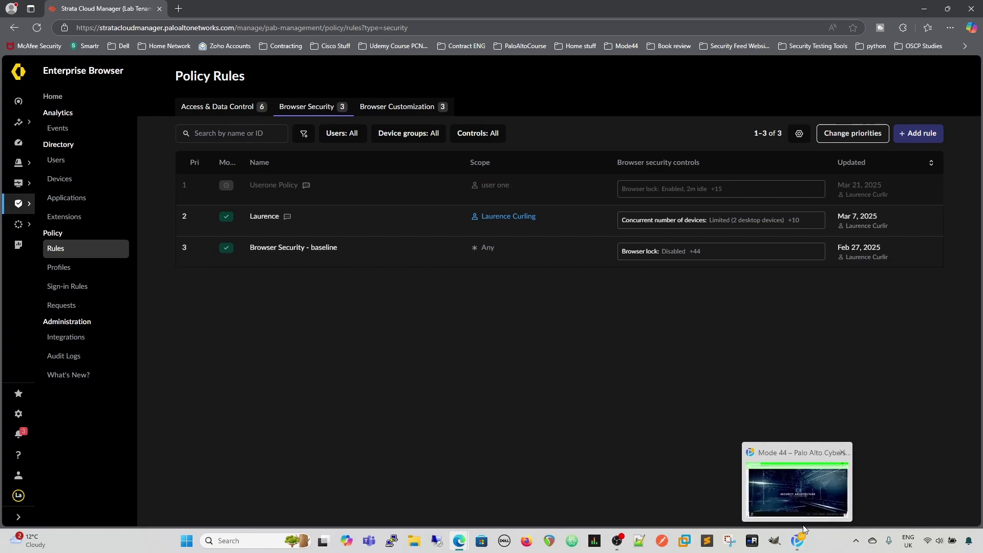
- Reload the browser engine from Troubleshoot Quick Actions, then reopen the UO profile
click(793, 546)
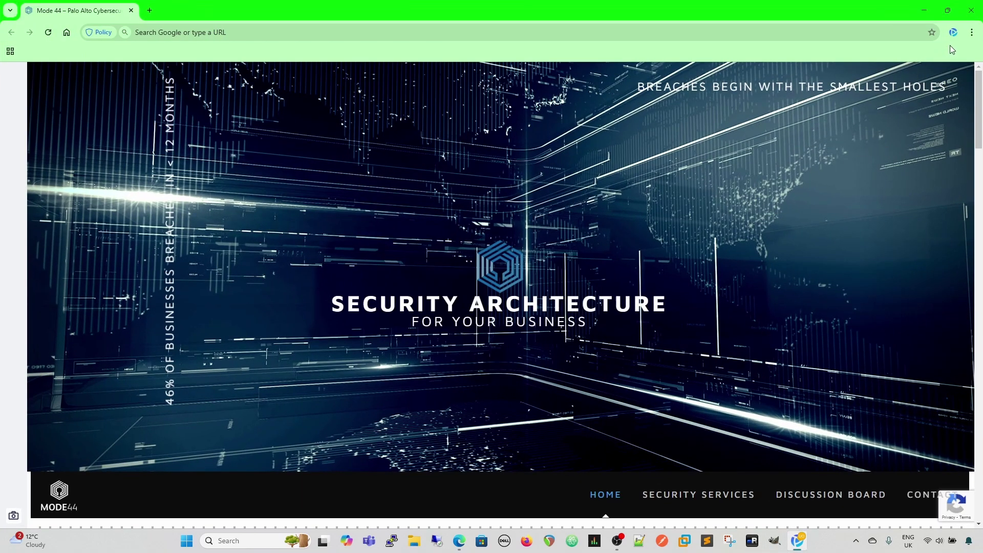
click(953, 33)
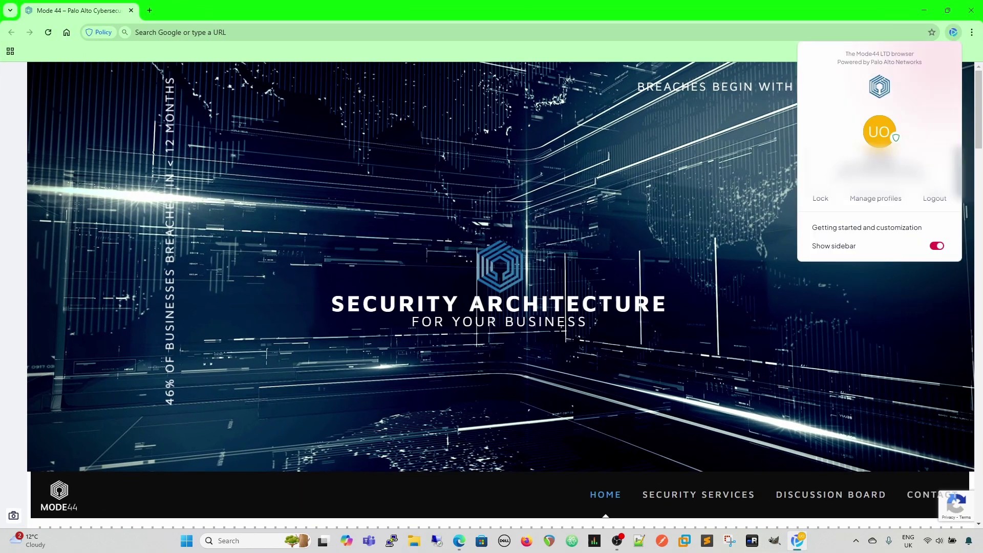
click(896, 138)
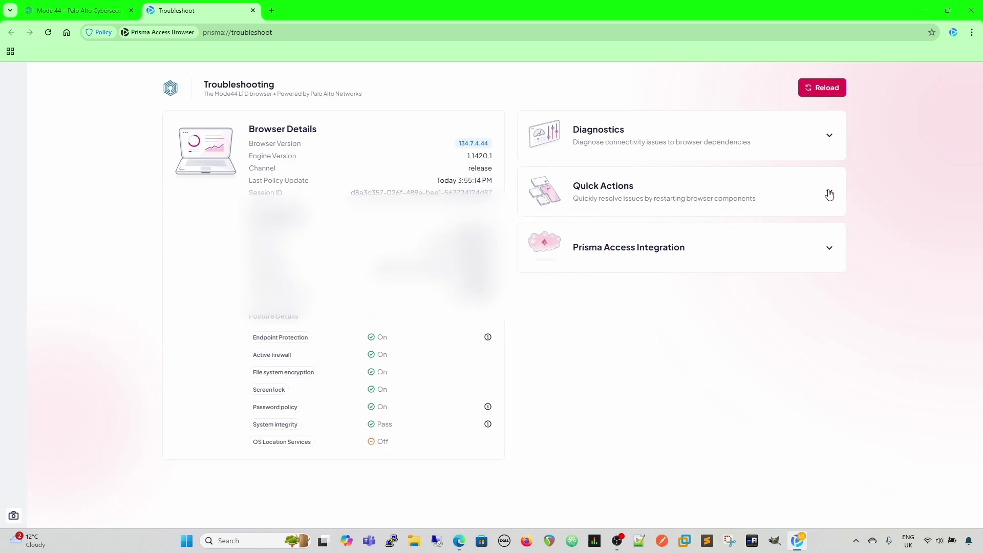
click(830, 192)
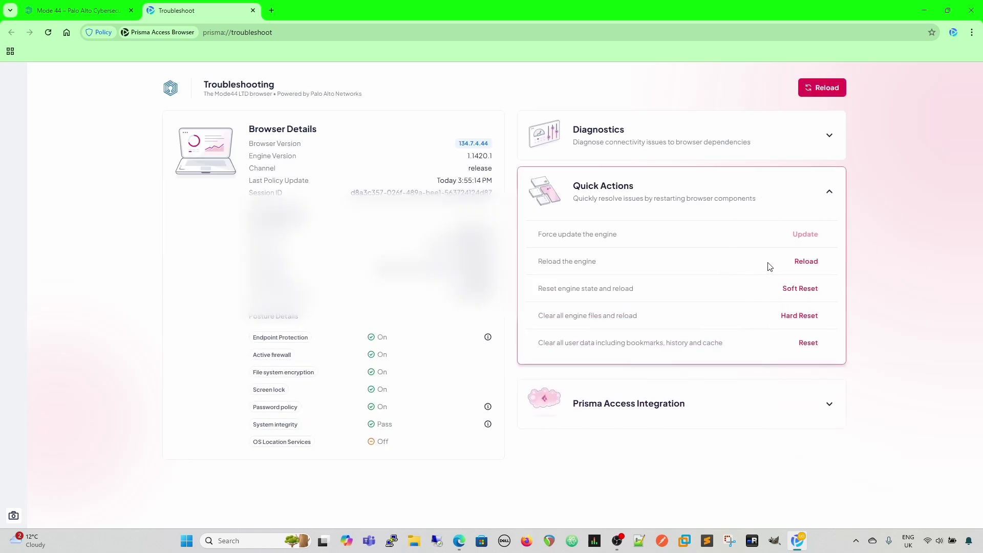
click(806, 261)
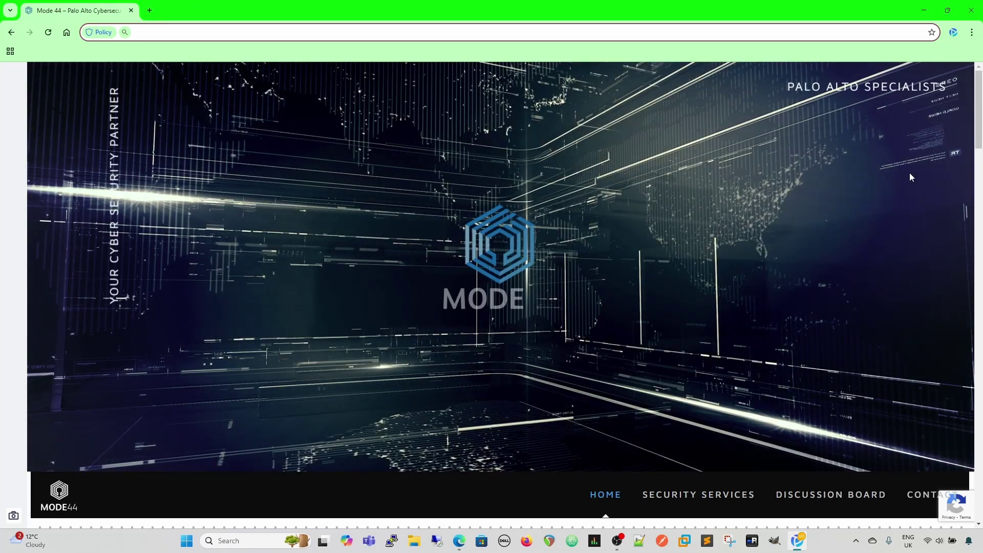
click(969, 14)
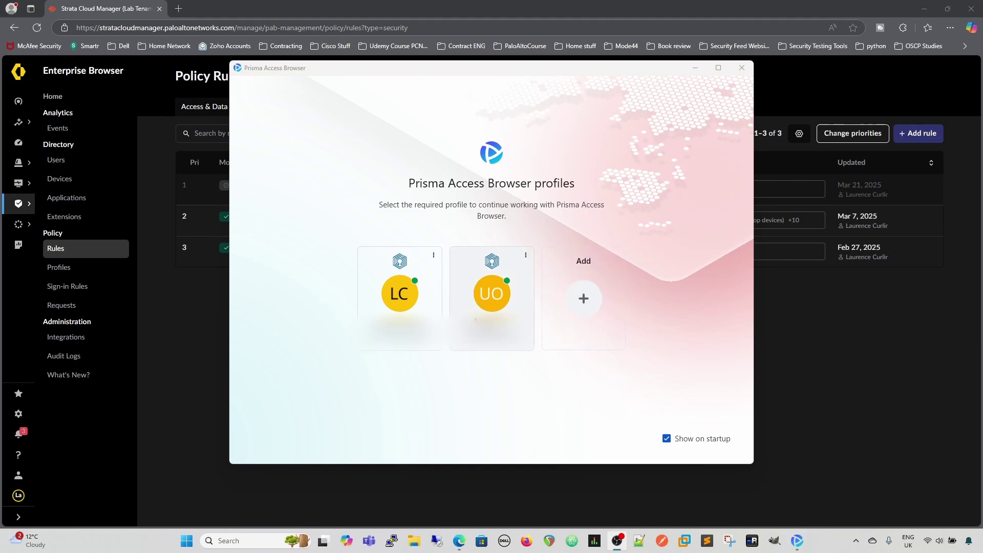
click(492, 306)
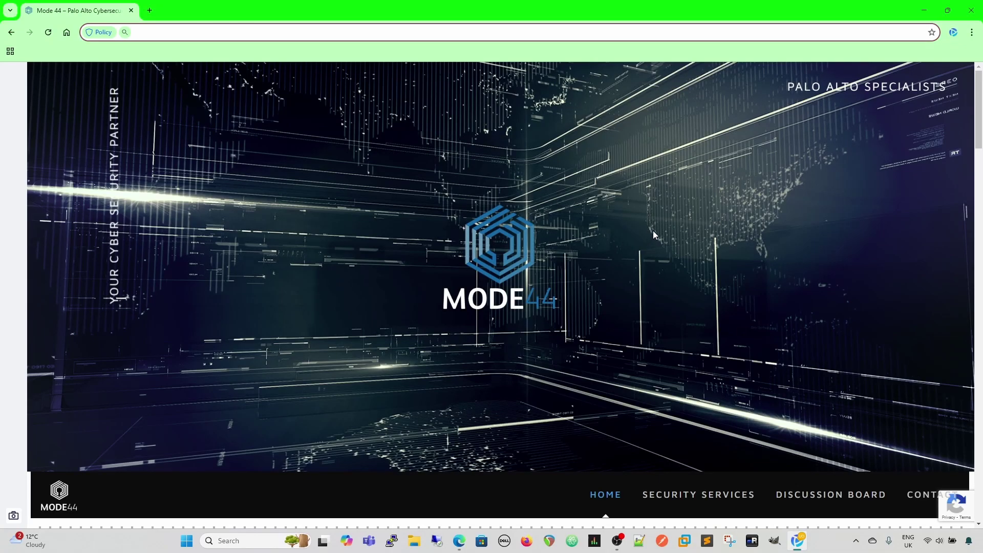
- Close the browser and set the Userone Policy rule back to active from its row menu
click(969, 12)
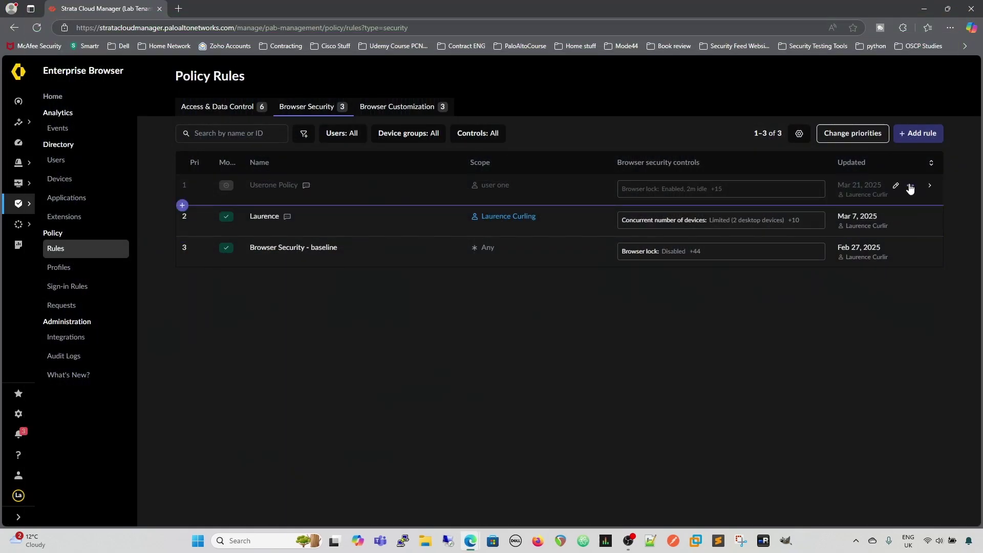
click(910, 185)
click(881, 205)
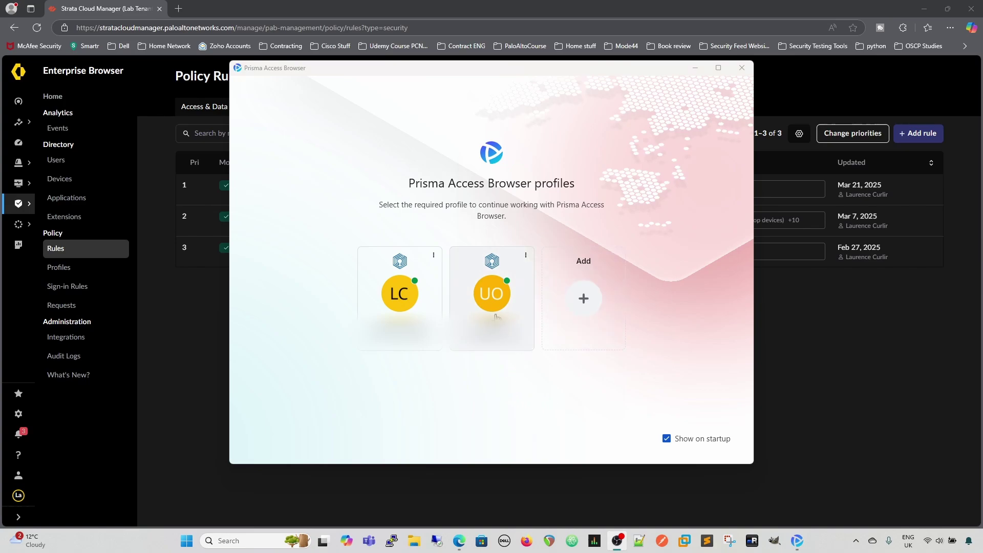
- Launch the UO profile, unlock it with the four-digit PIN, and accept all cookies
click(493, 301)
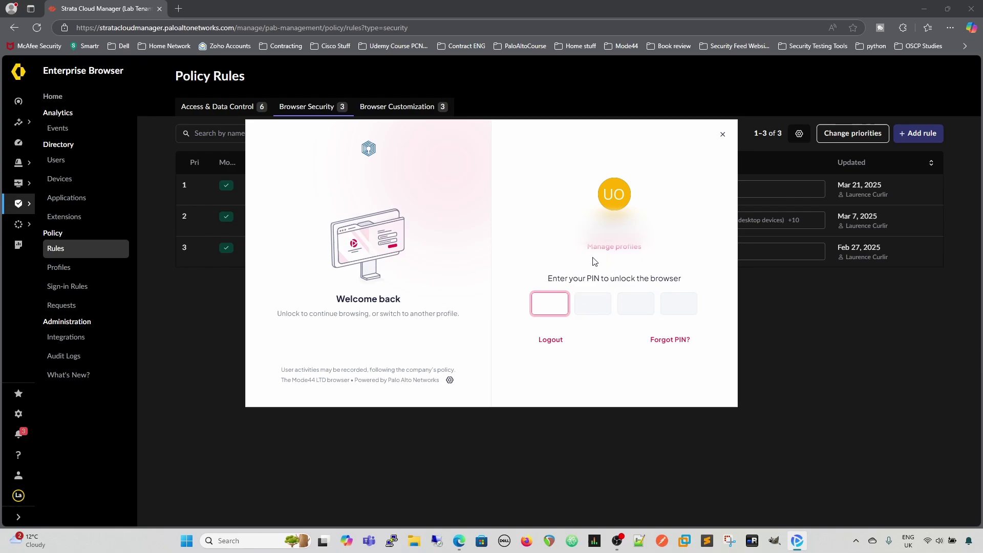
text(****)
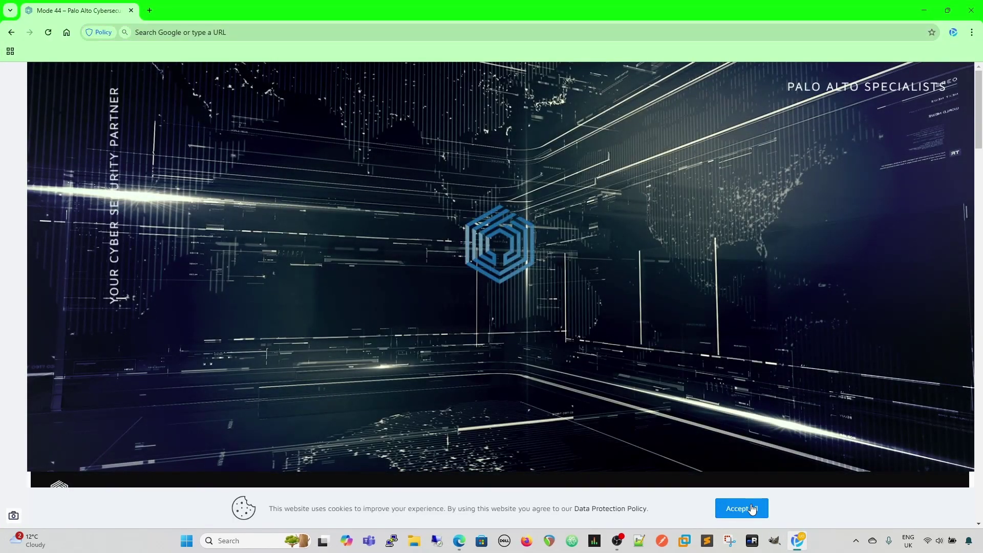
click(752, 508)
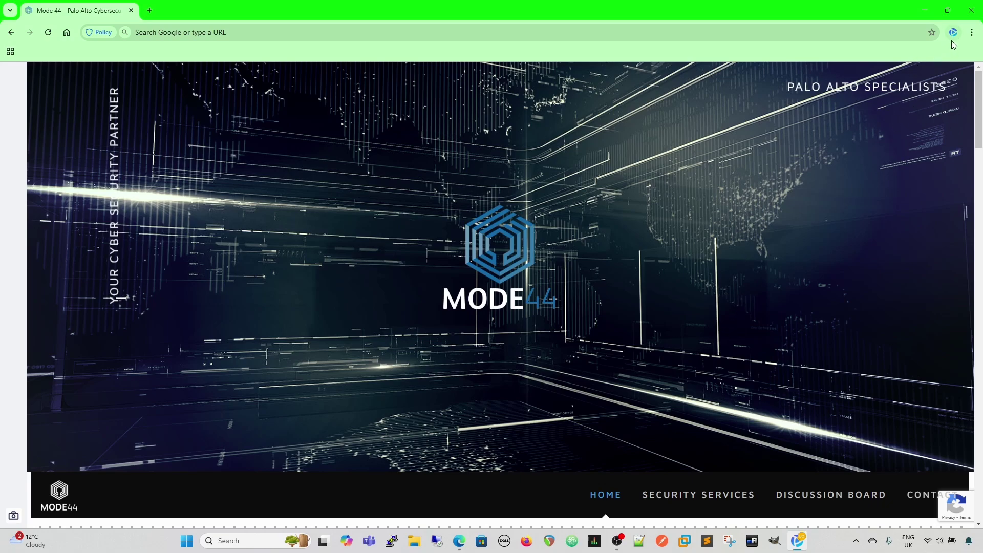
- Close the browser window and relaunch it with the UO profile card
click(971, 13)
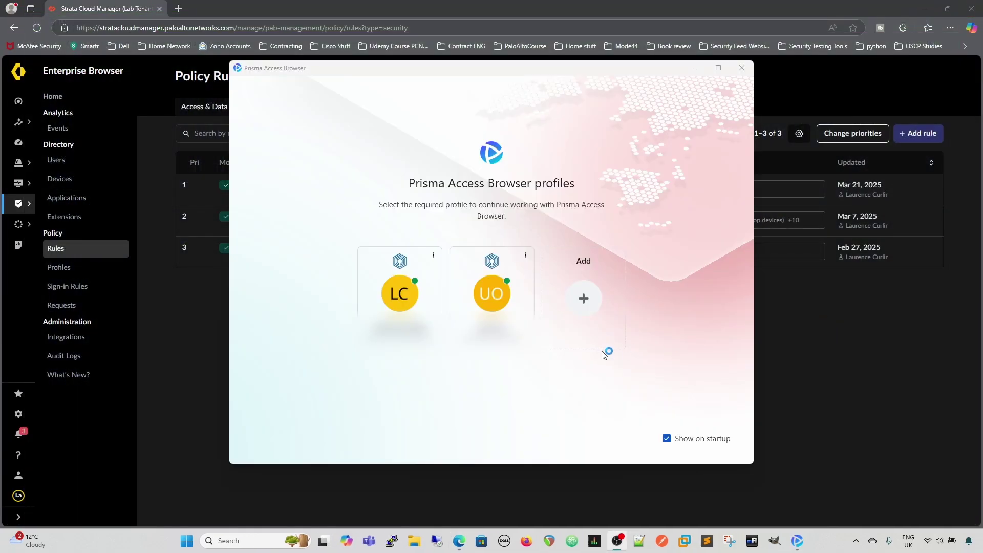
click(497, 303)
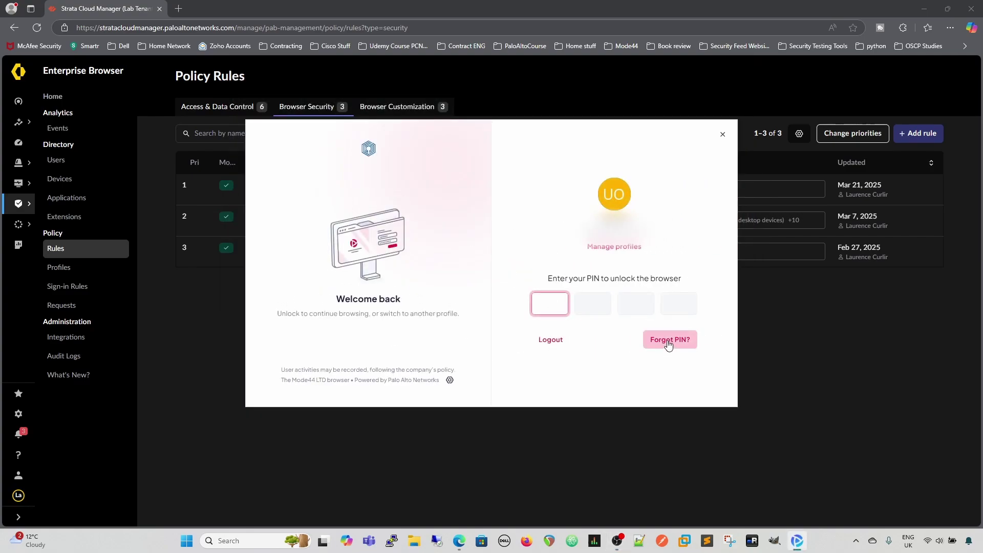
- Choose 'Forgot PIN?' on the unlock screen
click(668, 341)
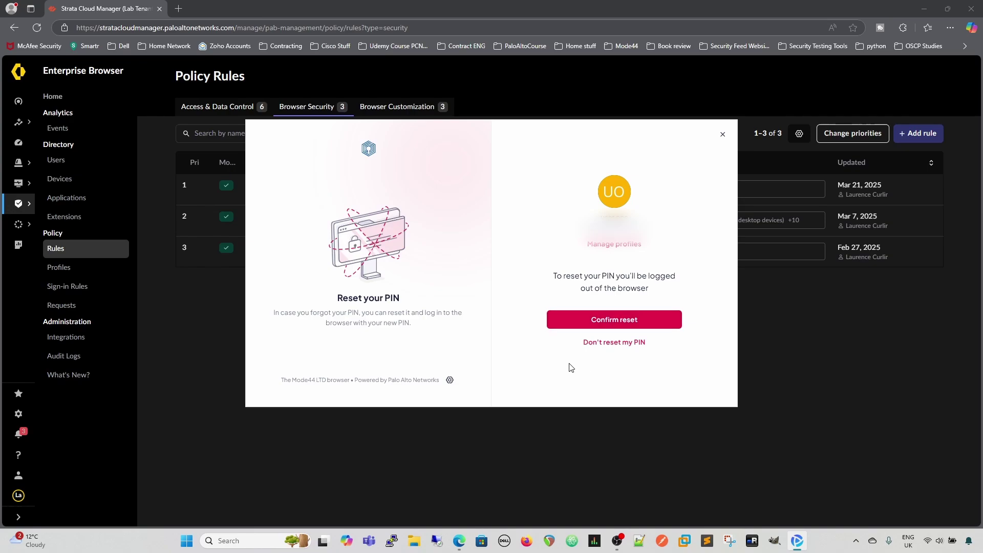
- Decline the PIN reset, accept all cookies on Mode44, and open the menu's More tools list
click(629, 352)
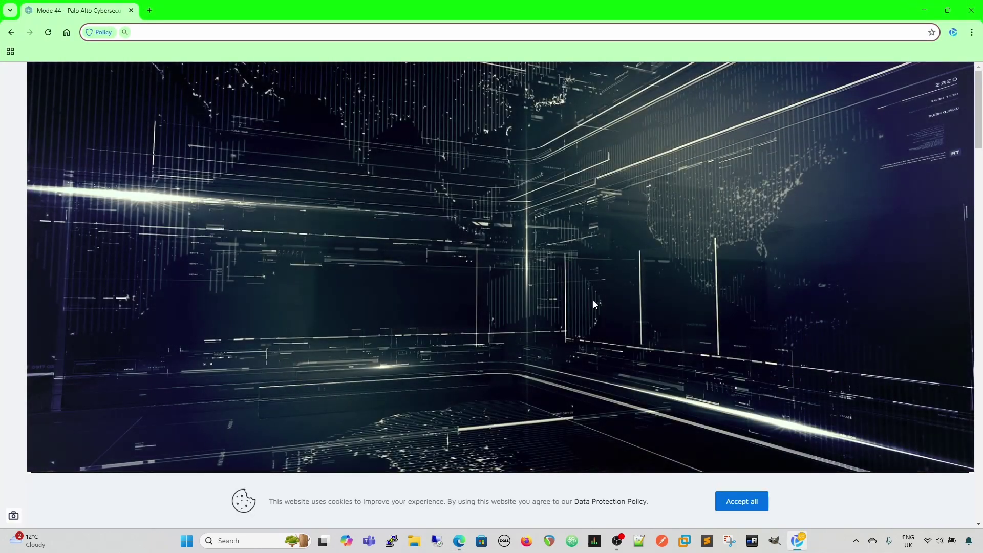
click(762, 507)
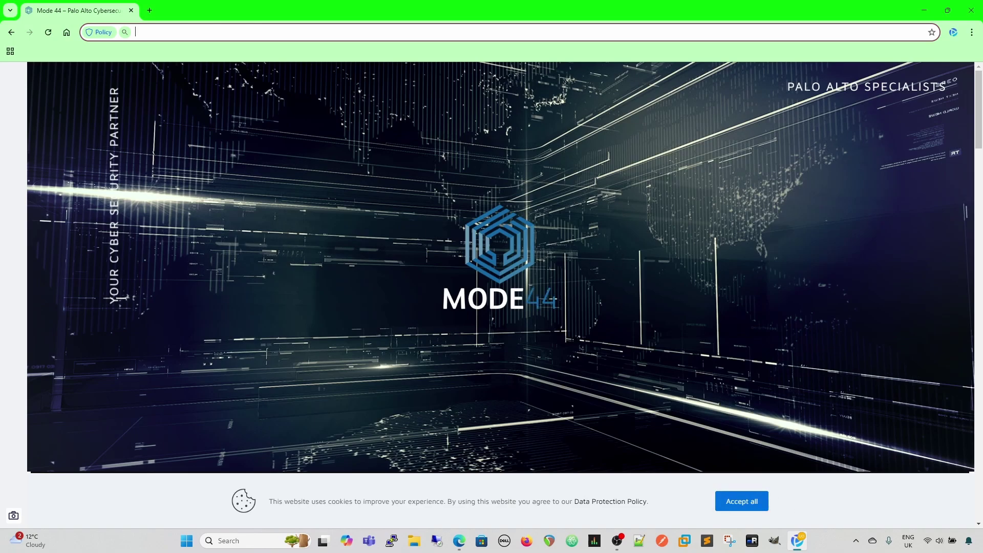
key(alt+Tab)
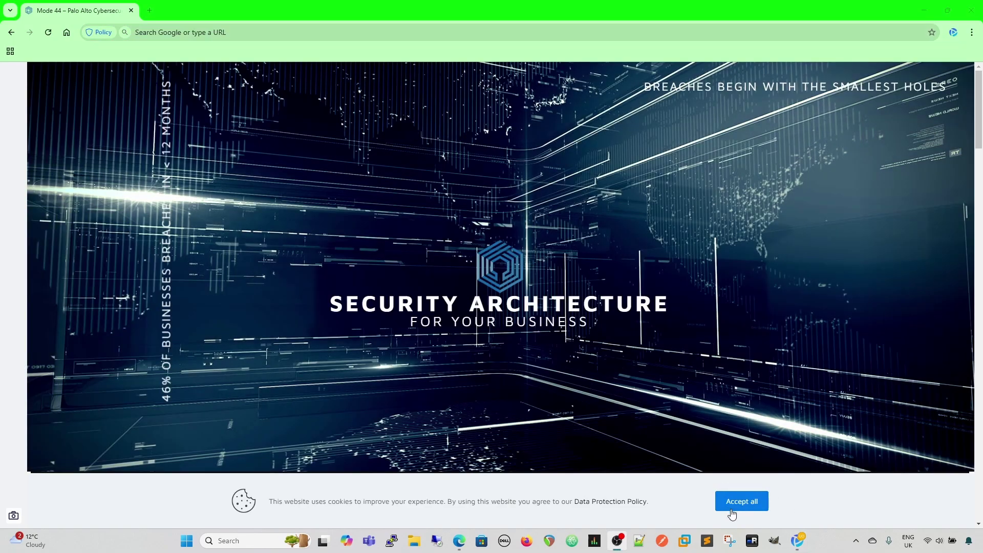
click(742, 502)
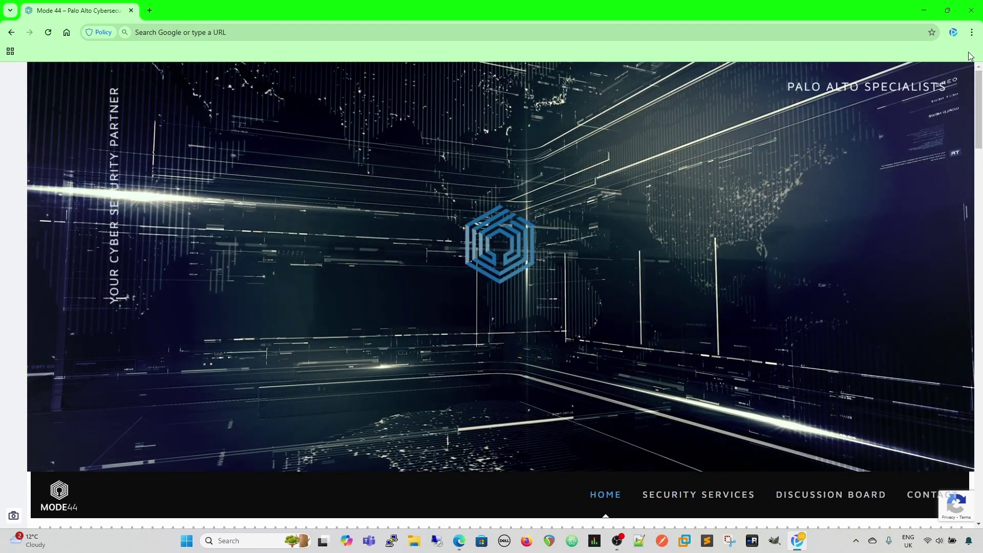
click(971, 33)
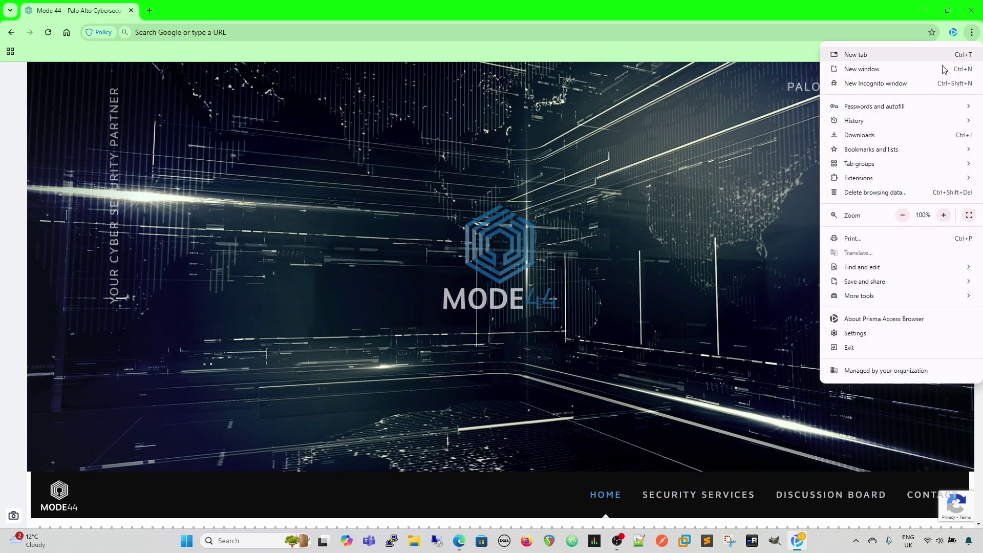
mouse_move(867, 300)
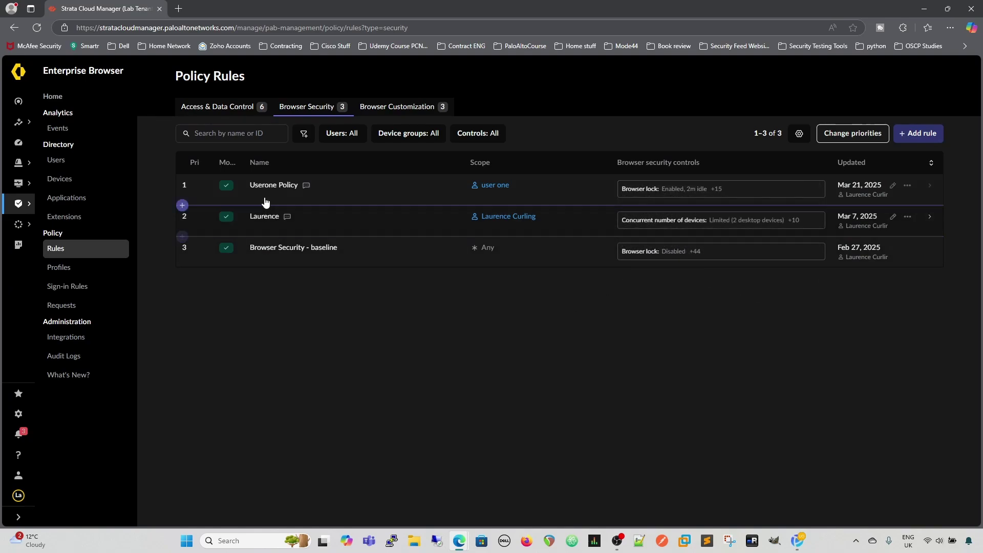
- In Userone Policy's Browser Security controls, set Developer Tools to Block
click(892, 185)
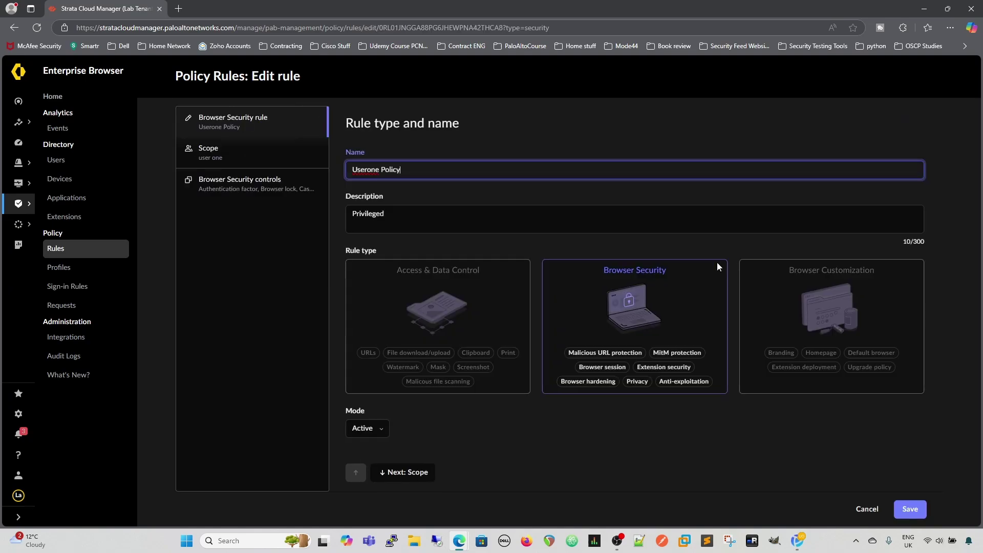
click(253, 182)
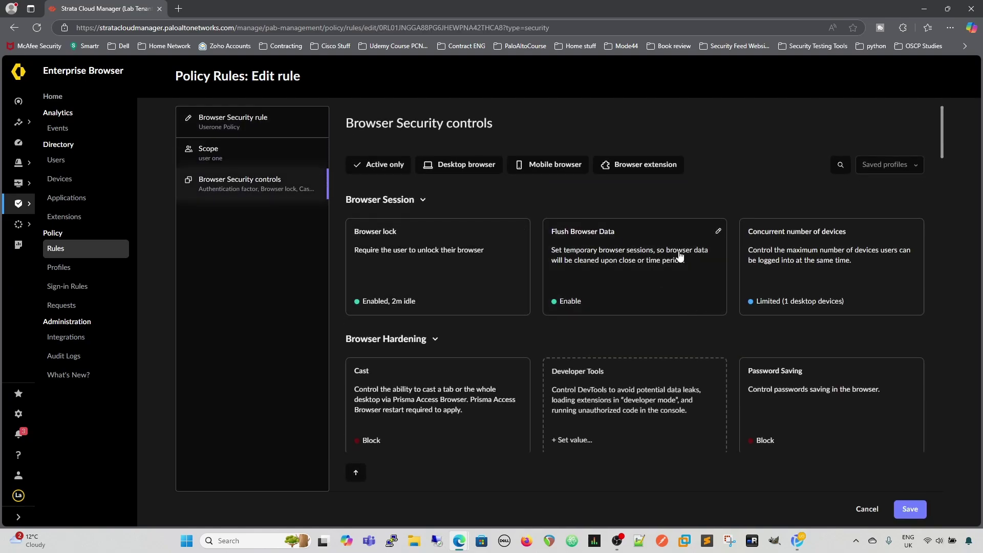
click(615, 401)
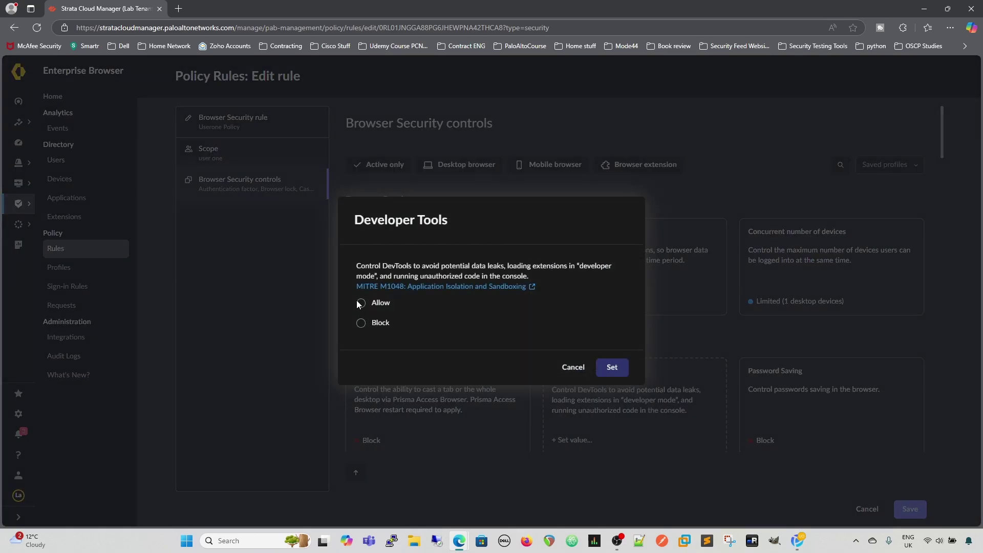
click(360, 324)
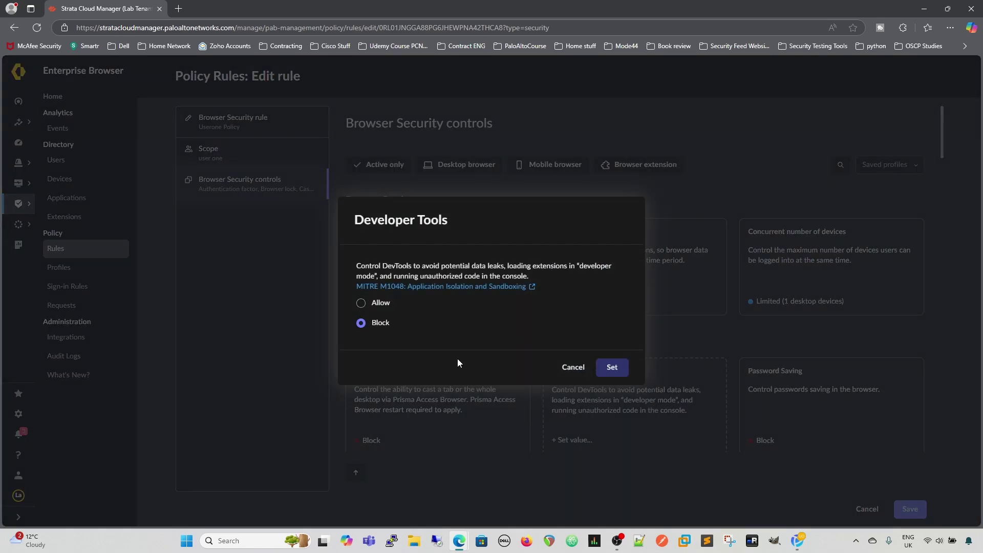
click(611, 367)
- Inspect the Keylogging Protection setting and cancel without changing it
scroll(729, 299, down, 5)
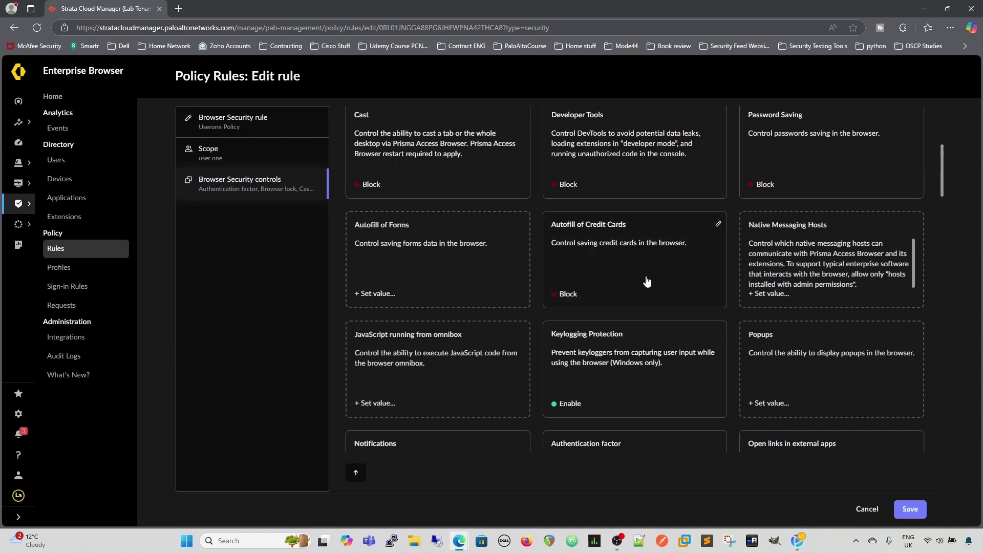
scroll(825, 314, down, 2)
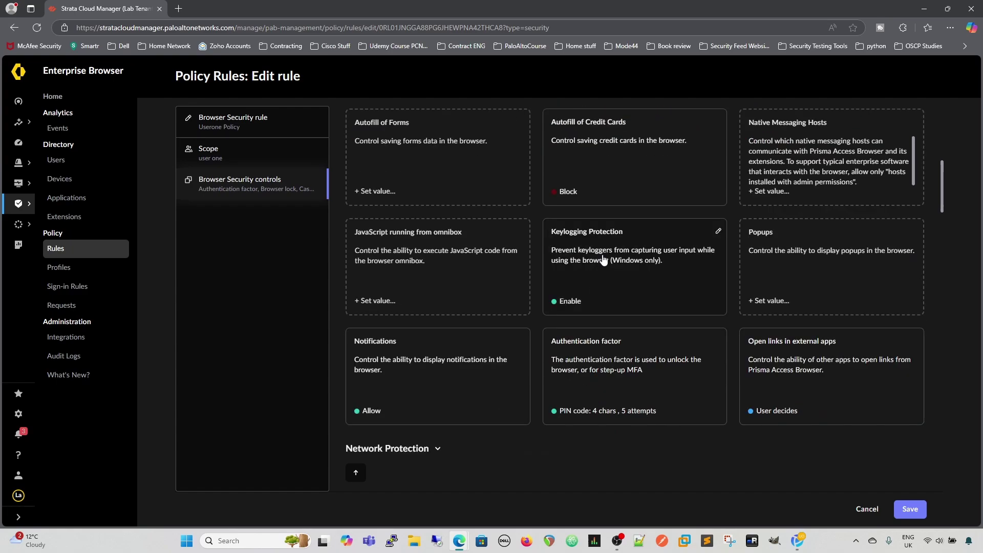
click(630, 301)
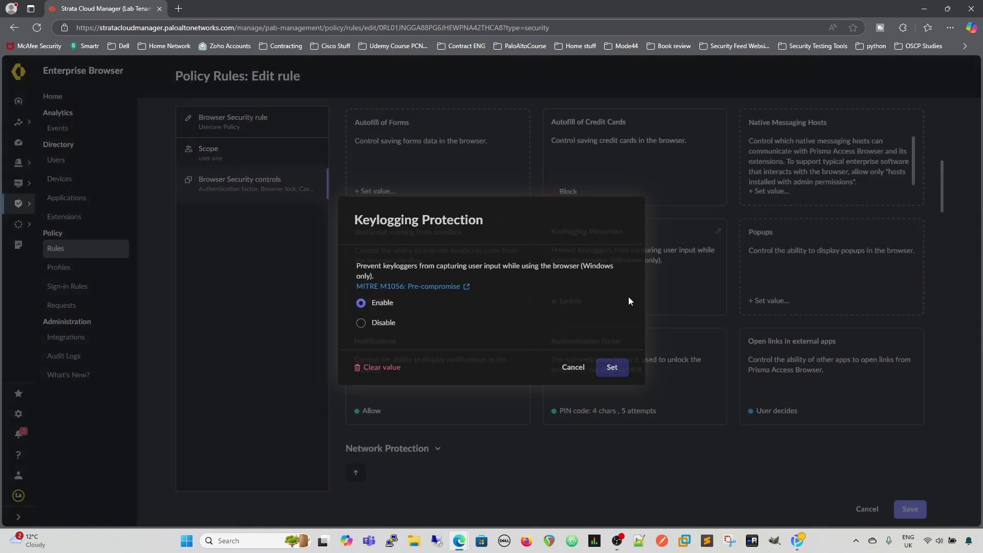
click(565, 368)
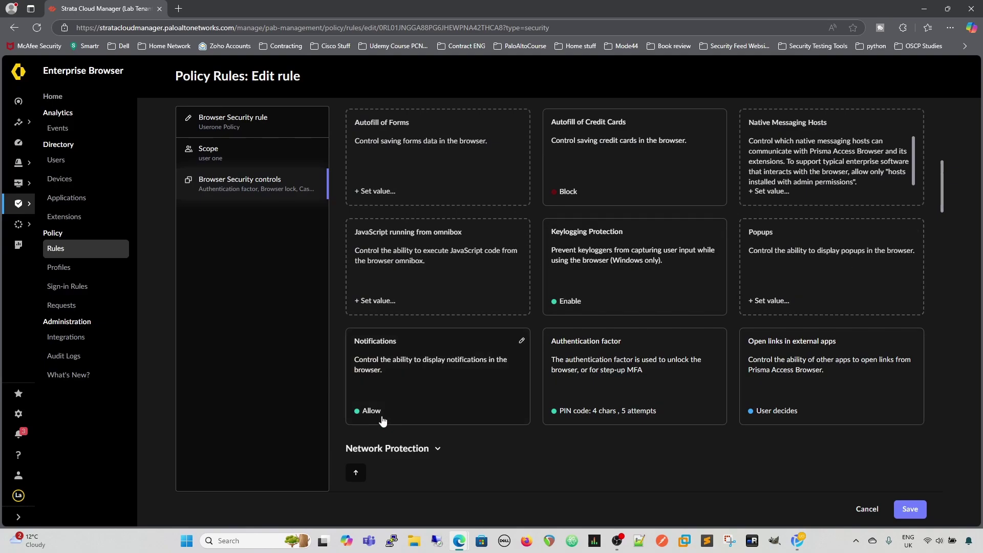
scroll(584, 384, down, 5)
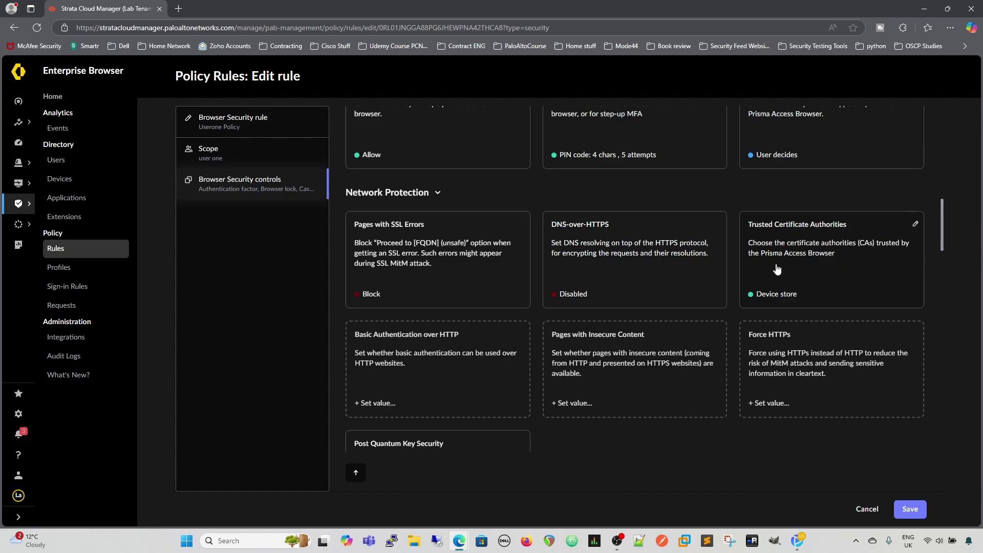
click(802, 264)
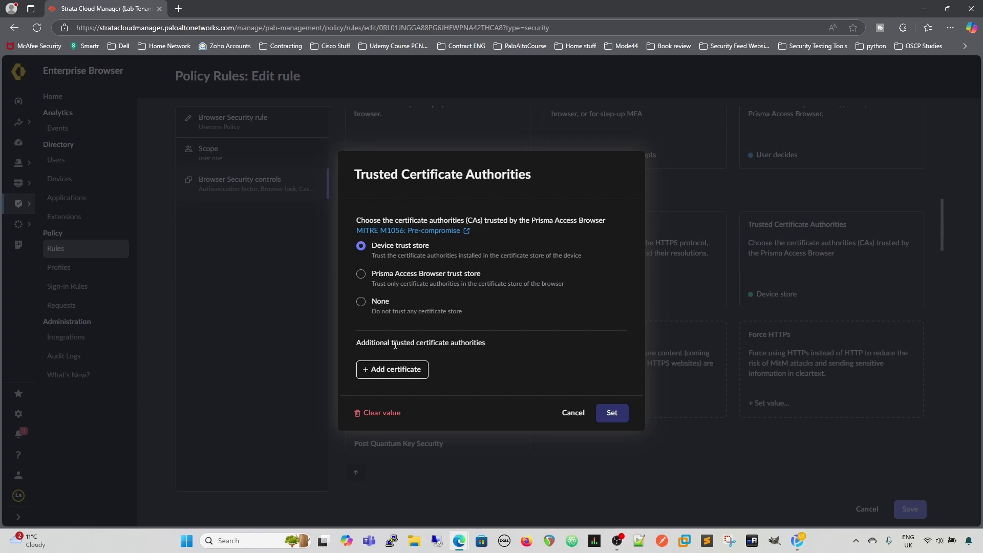
click(572, 412)
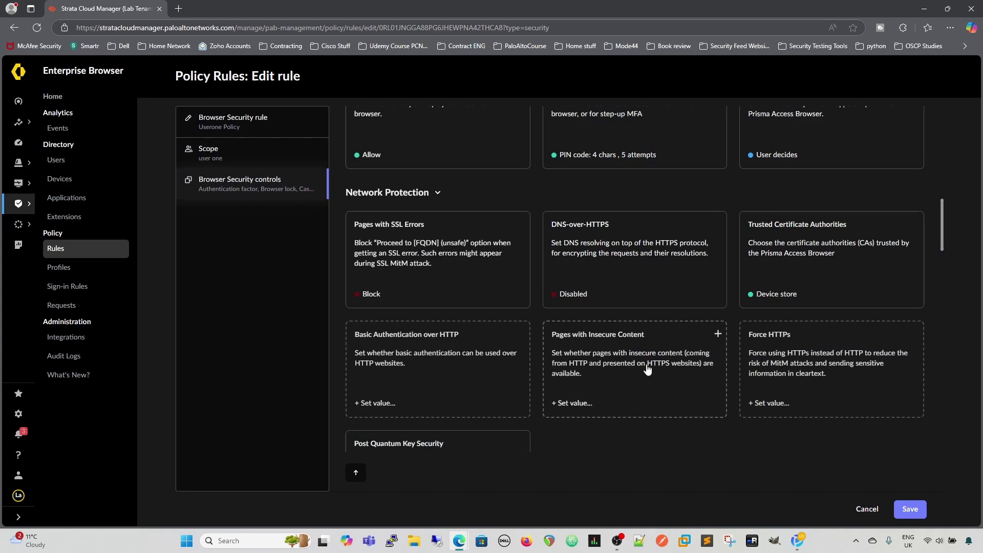
- Set Basic Authentication over HTTP to Block, then review the four Extensions controls
scroll(648, 369, down, 3)
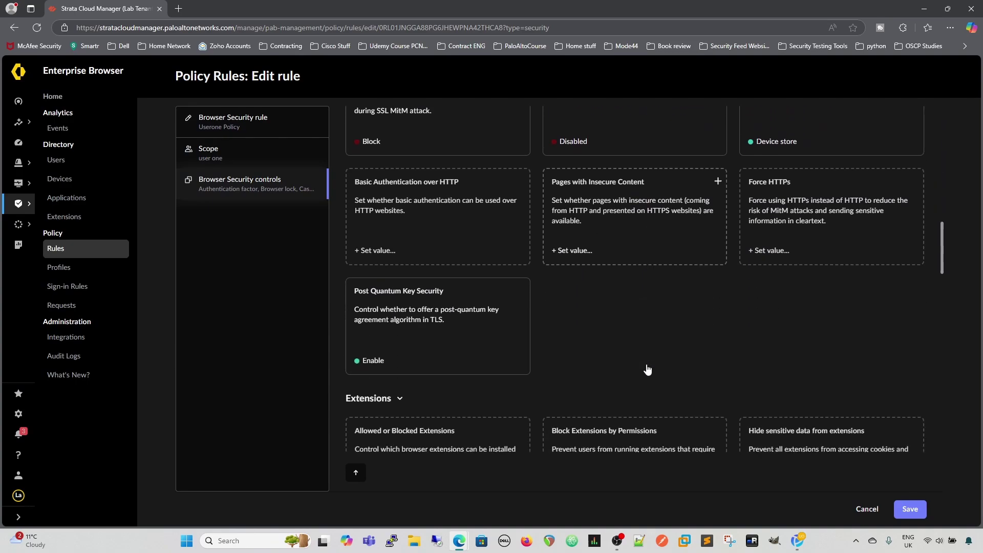
click(400, 211)
click(361, 317)
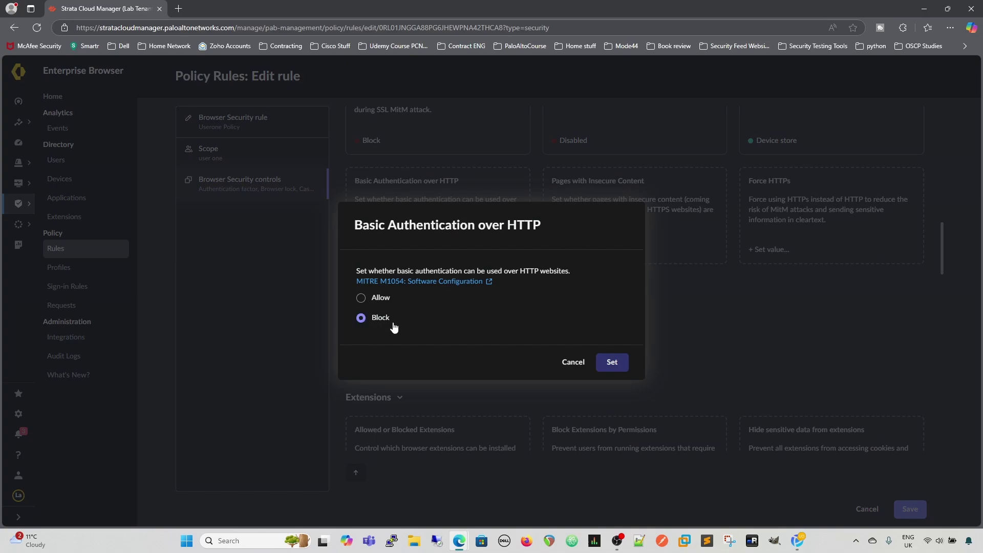
click(614, 366)
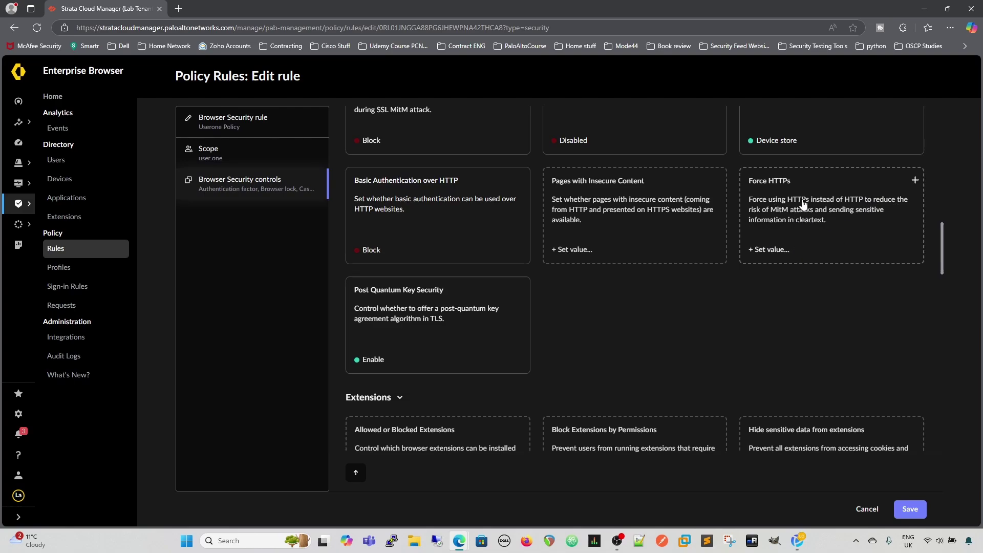
scroll(637, 315, down, 4)
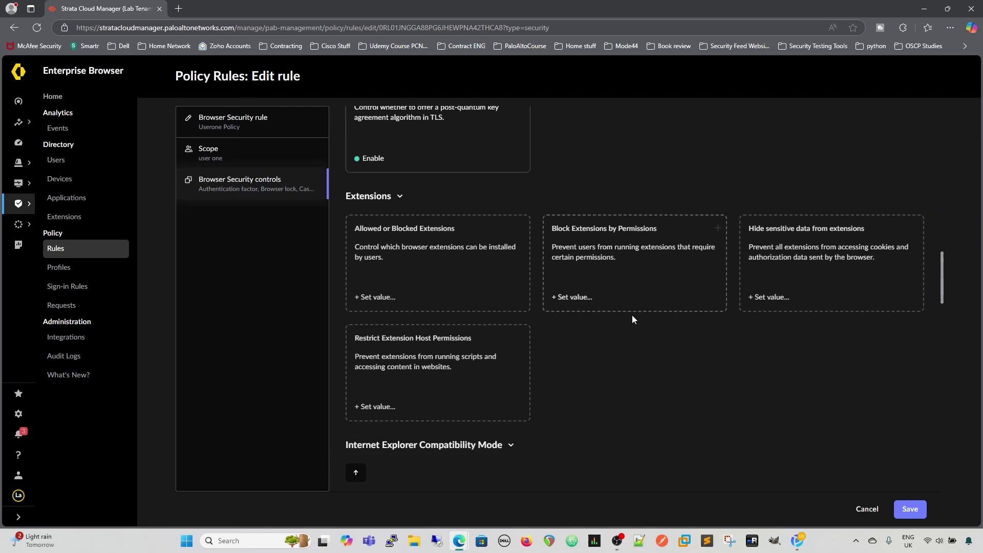
scroll(633, 317, down, 2)
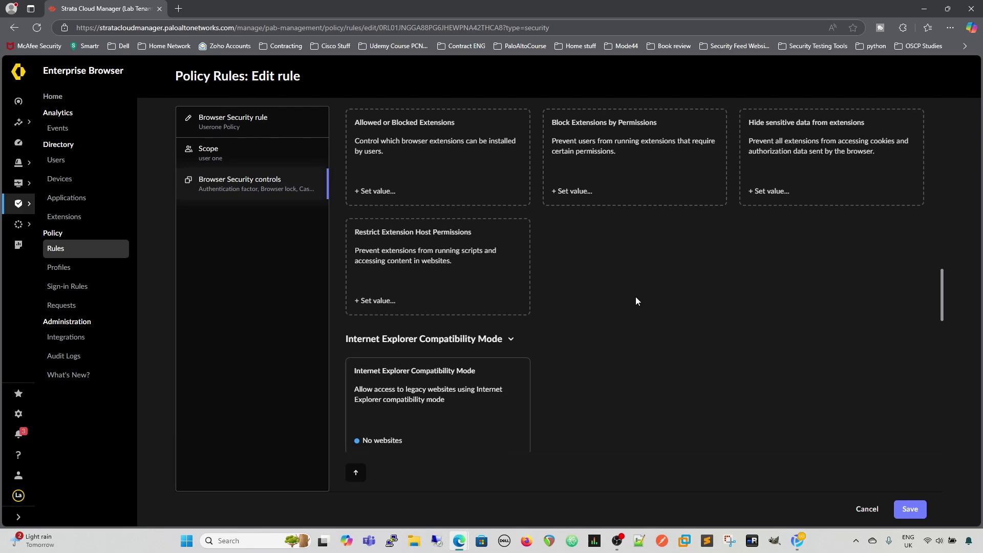
scroll(636, 301, up, 1)
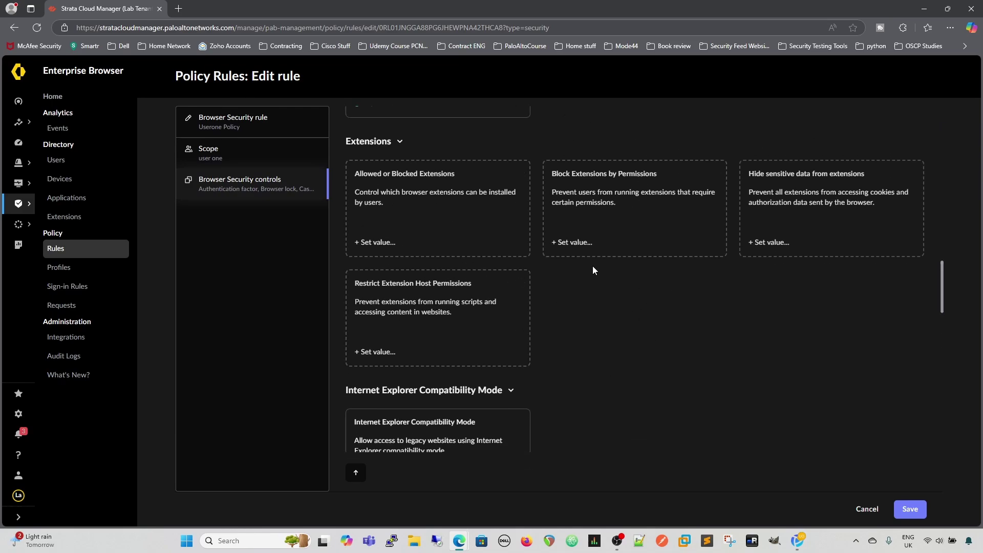
- Save Userone Policy, expand its Browser lock plus 17 controls, and switch to the browser
click(910, 508)
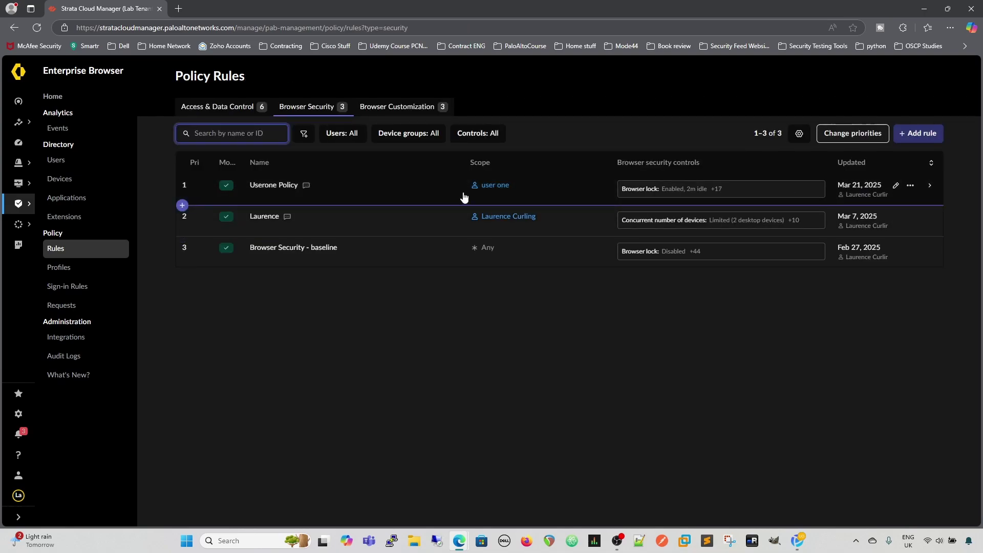
click(701, 196)
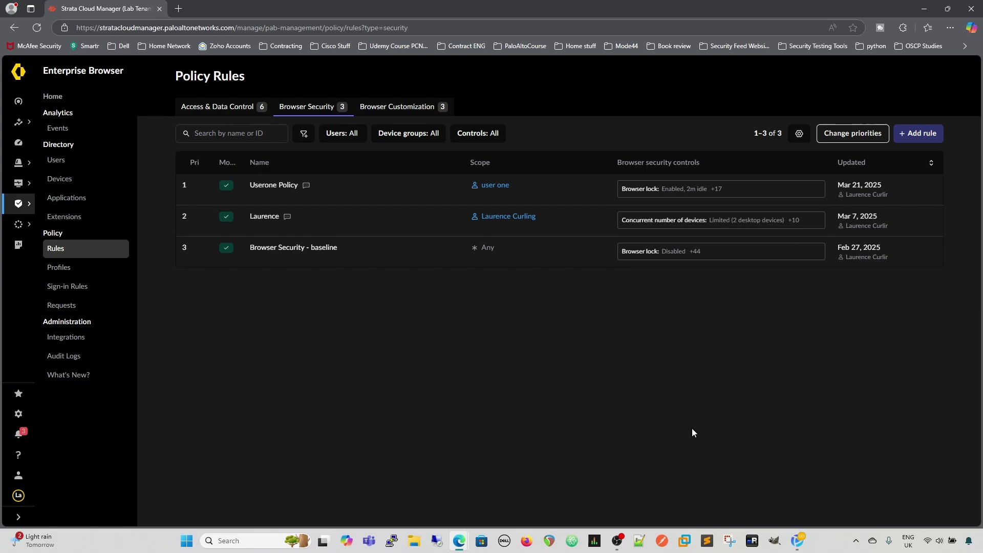
key(alt+Tab)
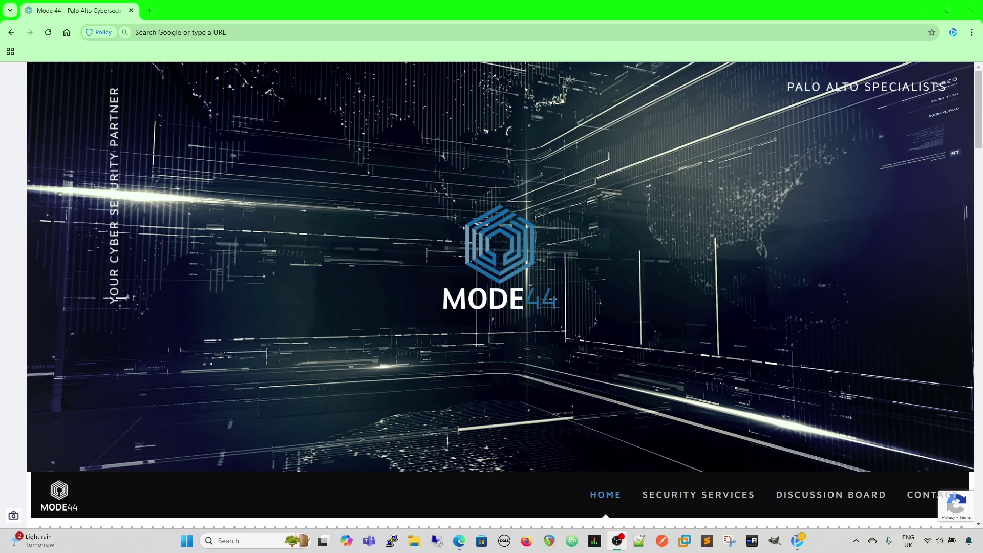
- Try opening Developer tools from More tools, triggering the 'Developer tools option is blocked' notice
click(971, 33)
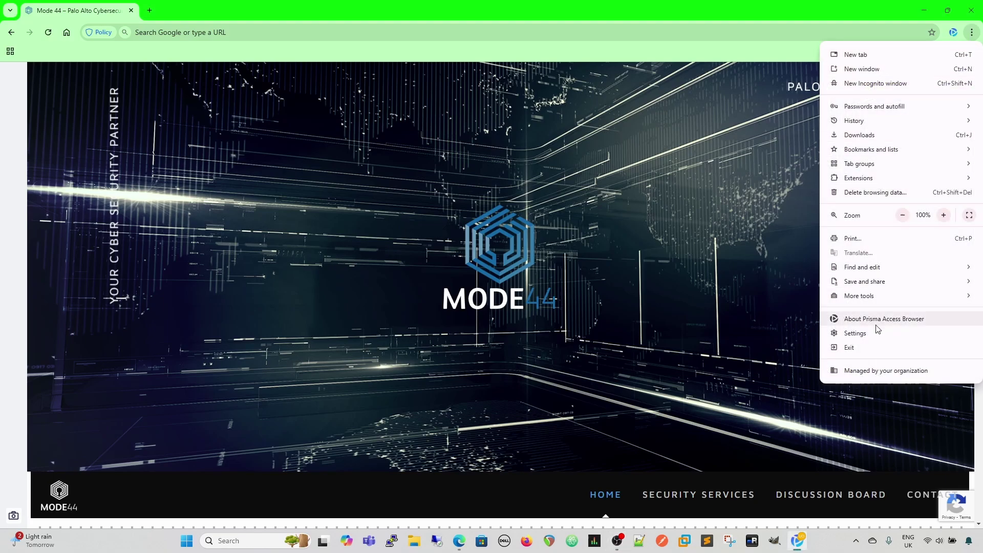
mouse_move(861, 299)
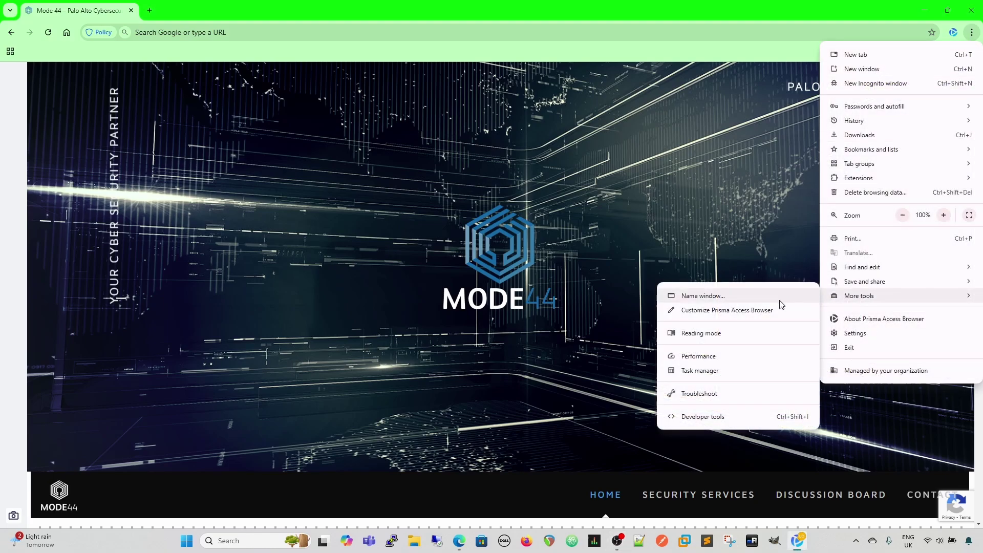
click(677, 419)
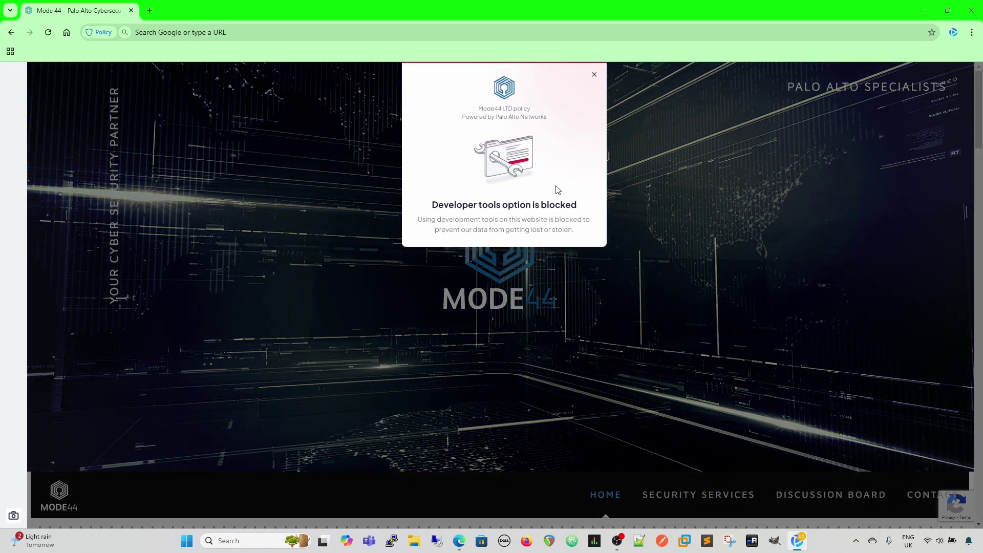
- Dismiss the blocked notice and minimise the browser back to Strata Cloud Manager
click(971, 33)
click(594, 74)
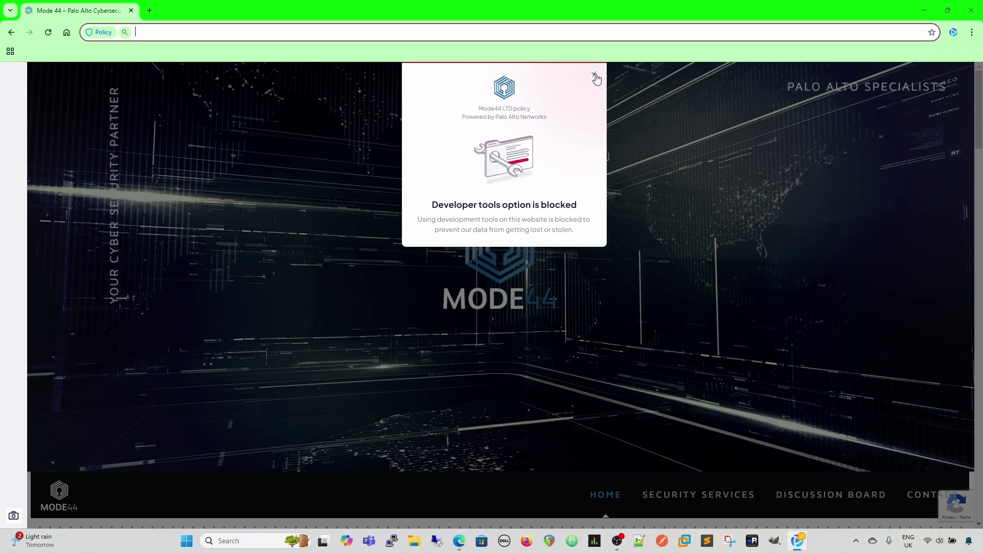
click(594, 74)
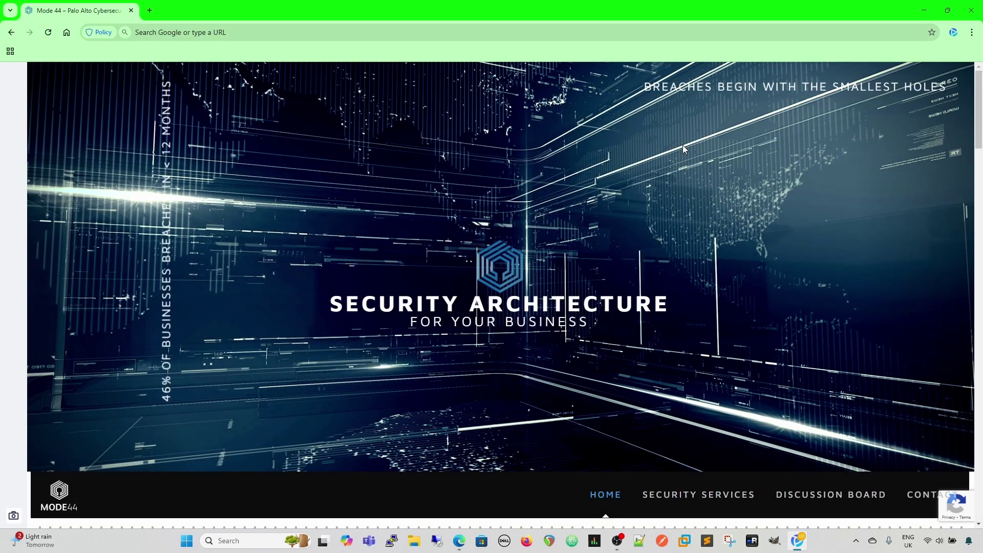
click(929, 14)
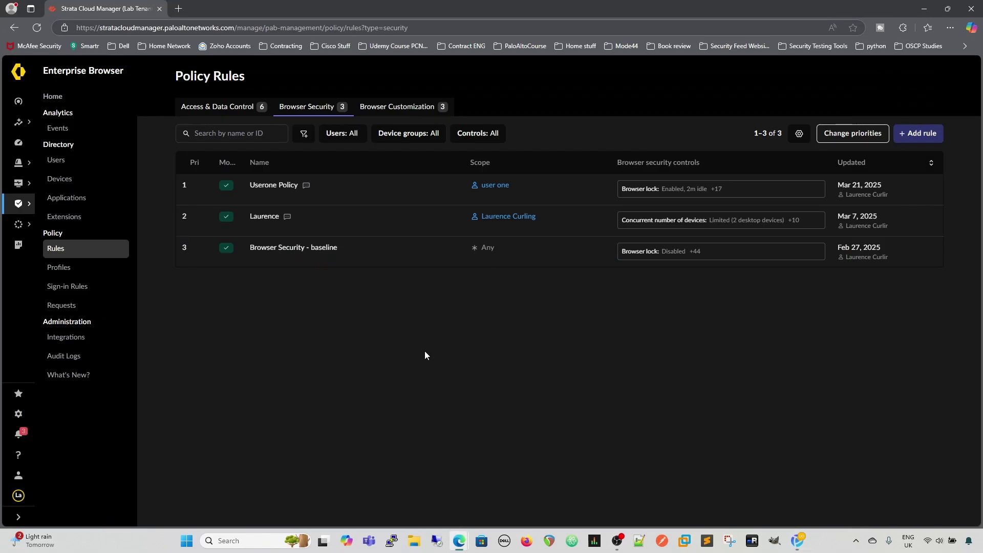